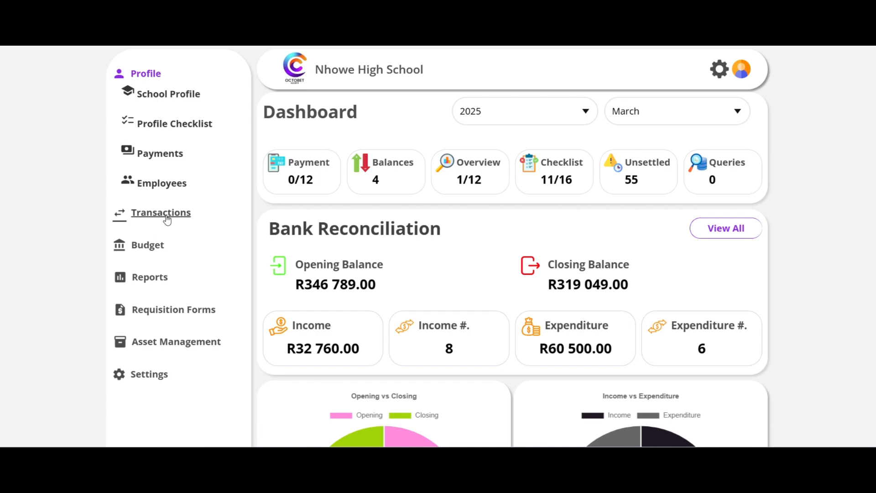
Start a new transaction and set its transaction type to Expenditure.
{"action": "left_click", "coordinate": [167, 217]}
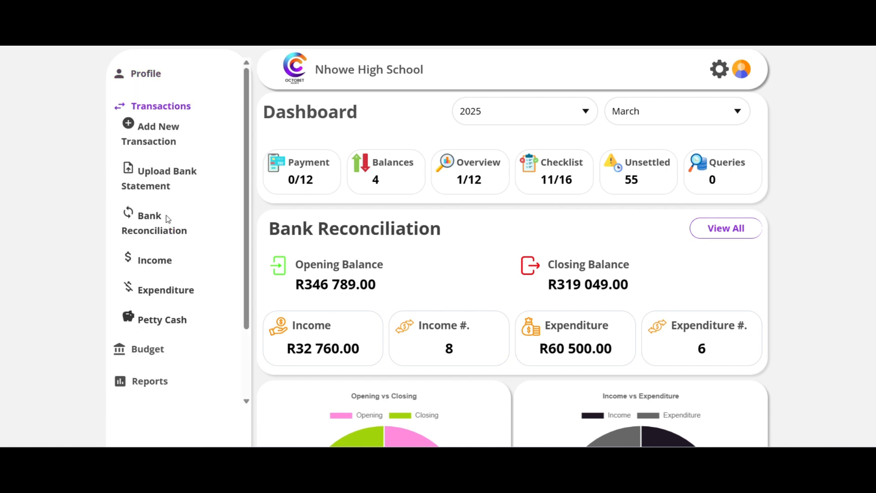
{"action": "left_click", "coordinate": [130, 125]}
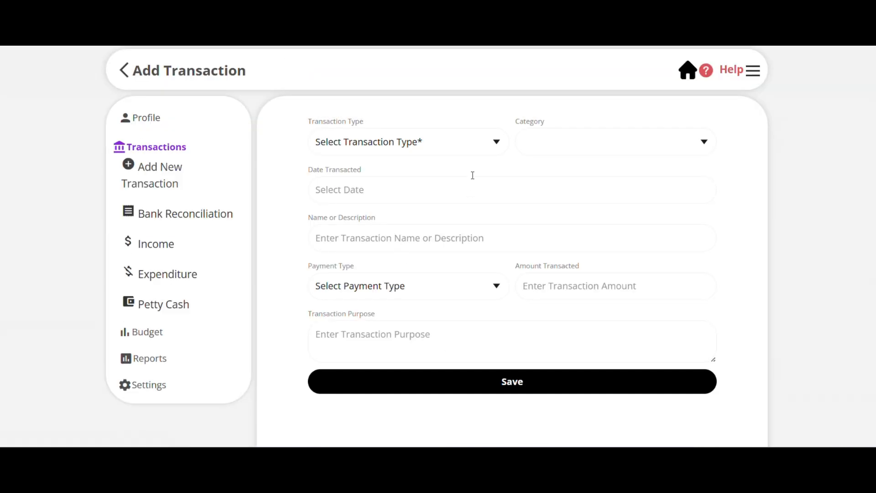
{"action": "left_click", "coordinate": [487, 143]}
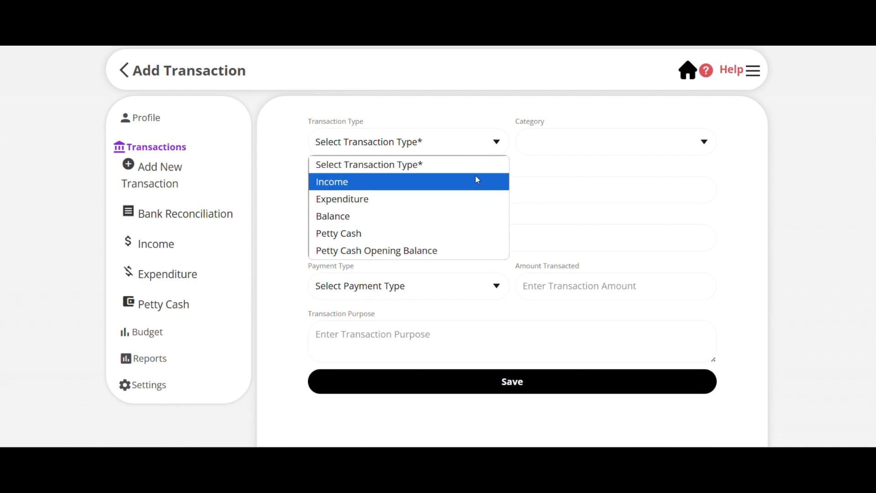
{"action": "left_click", "coordinate": [462, 198]}
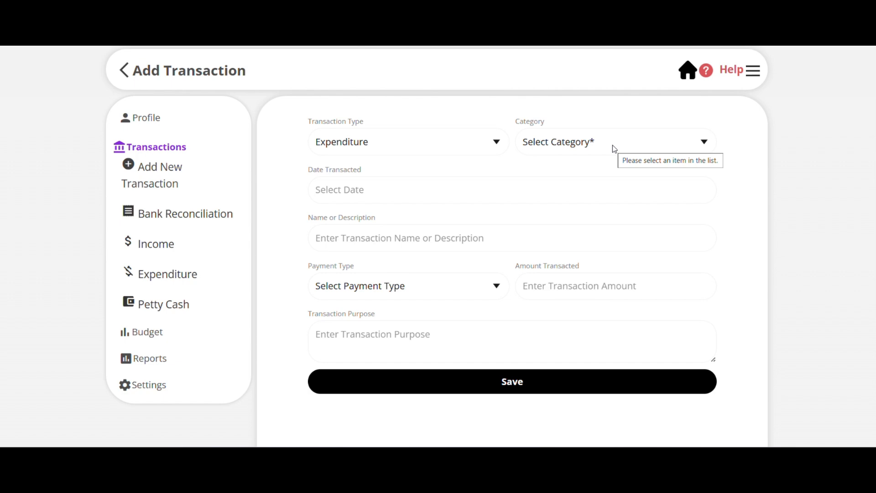
Set the transaction category to SGB employee salaries.
{"action": "left_click", "coordinate": [679, 143]}
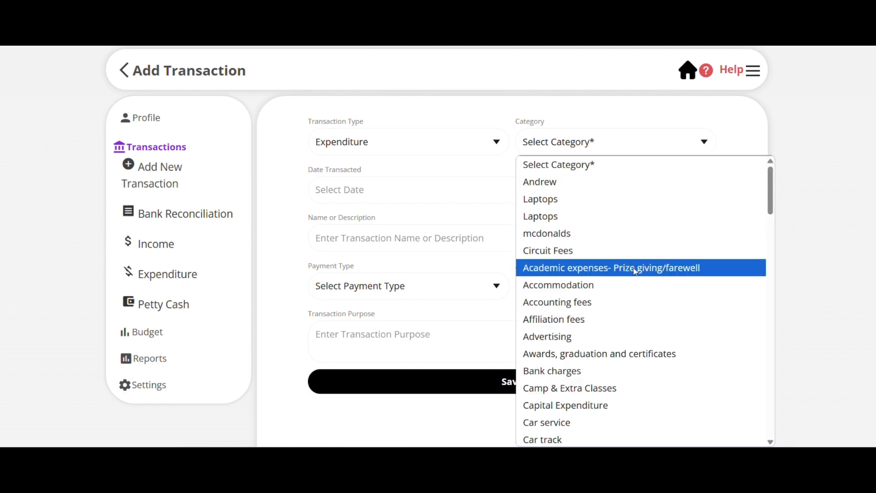
{"action": "scroll", "coordinate": [655, 357], "scroll_direction": "down", "scroll_amount": 5}
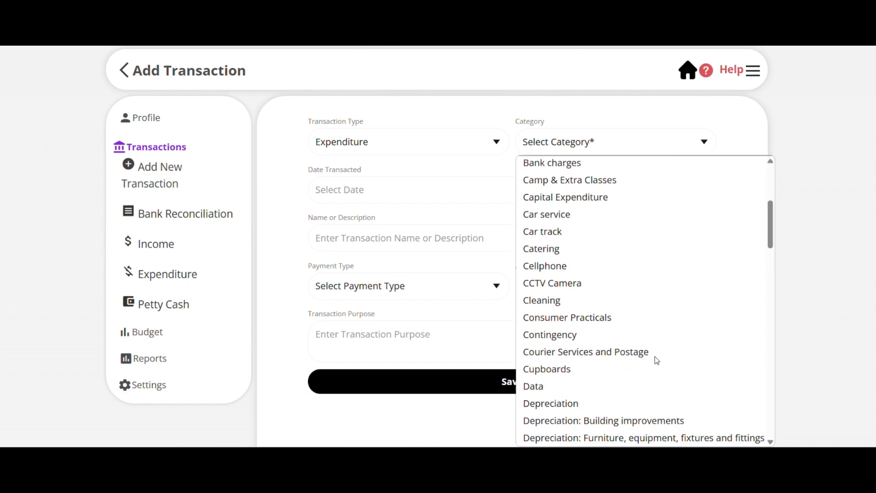
{"action": "scroll", "coordinate": [655, 357], "scroll_direction": "up", "scroll_amount": 2}
{"action": "scroll", "coordinate": [656, 357], "scroll_direction": "down", "scroll_amount": 5}
{"action": "scroll", "coordinate": [655, 357], "scroll_direction": "up", "scroll_amount": 2}
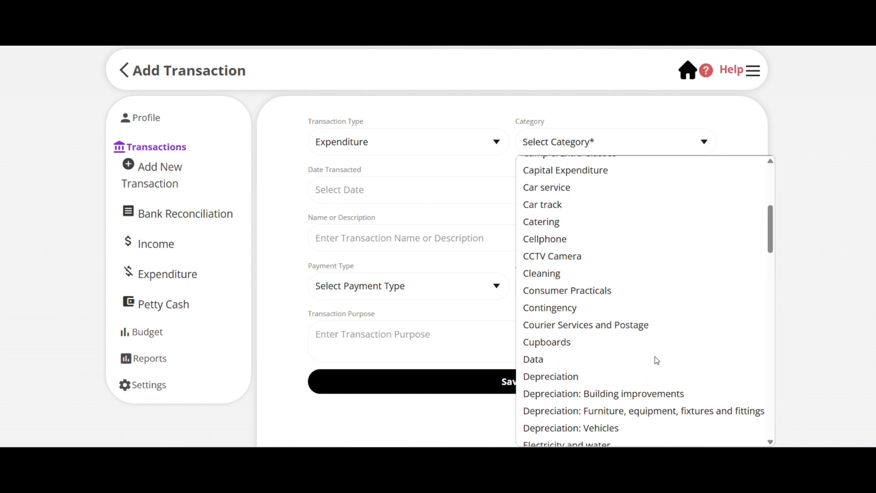
{"action": "scroll", "coordinate": [655, 357], "scroll_direction": "up", "scroll_amount": 5}
{"action": "scroll", "coordinate": [655, 357], "scroll_direction": "down", "scroll_amount": 6}
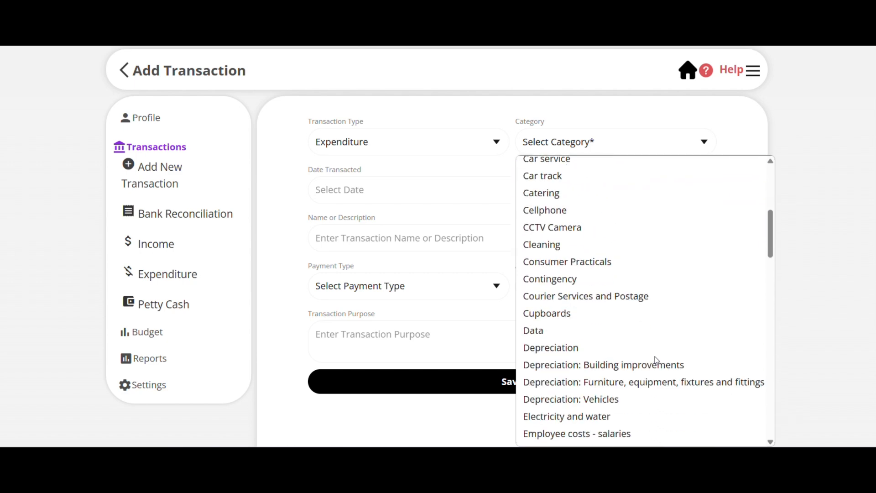
{"action": "scroll", "coordinate": [655, 357], "scroll_direction": "down", "scroll_amount": 10}
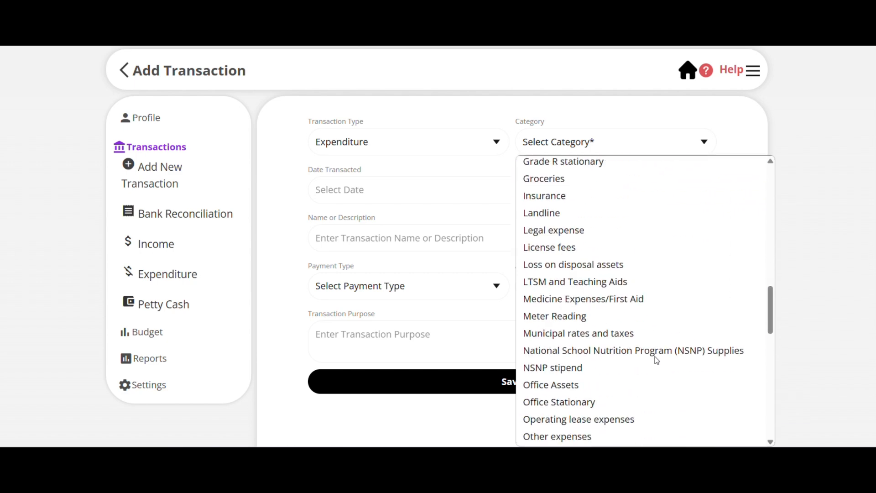
{"action": "scroll", "coordinate": [655, 357], "scroll_direction": "down", "scroll_amount": 8}
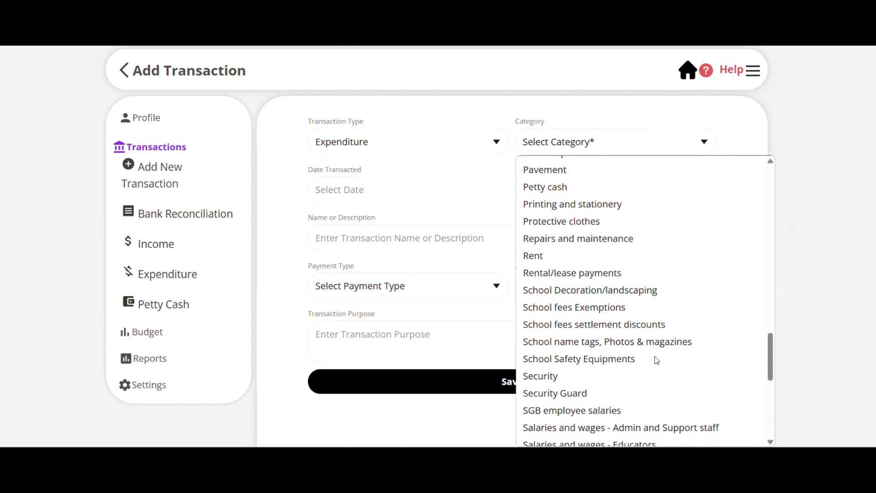
{"action": "scroll", "coordinate": [656, 357], "scroll_direction": "down", "scroll_amount": 3}
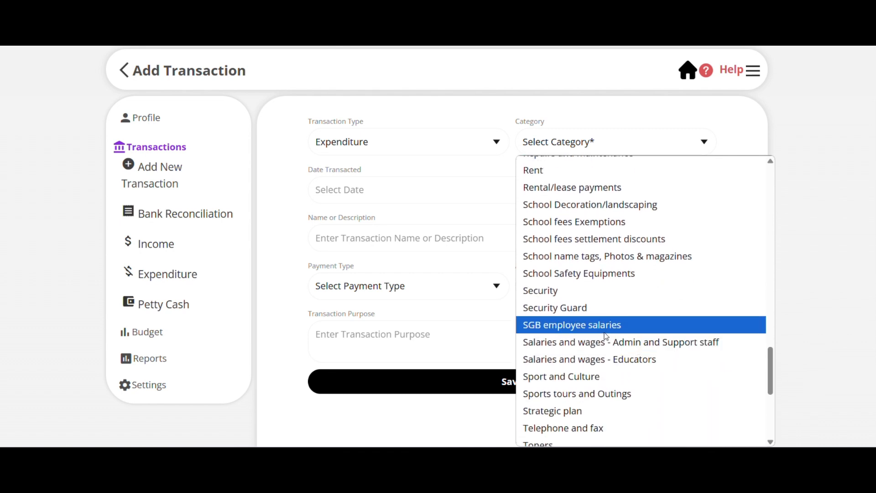
{"action": "left_click", "coordinate": [583, 326]}
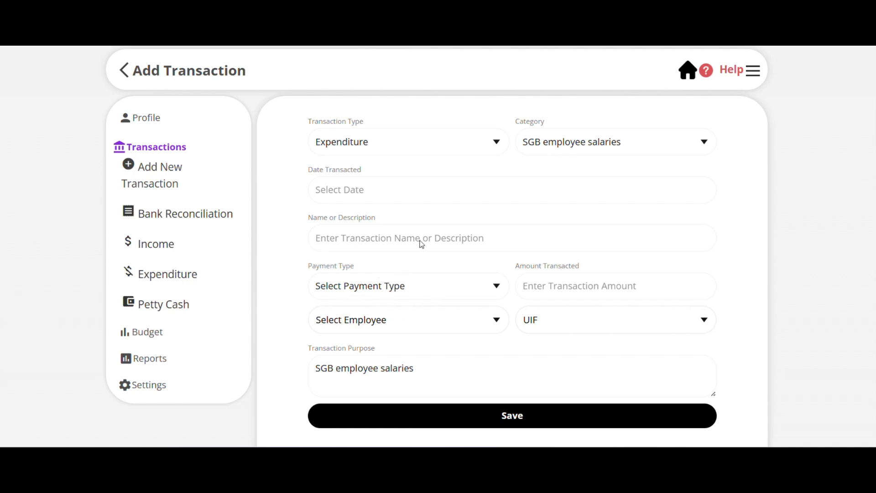
Set the transaction date to 2025-03-31 and place the cursor in the name or description field.
{"action": "left_click", "coordinate": [410, 188]}
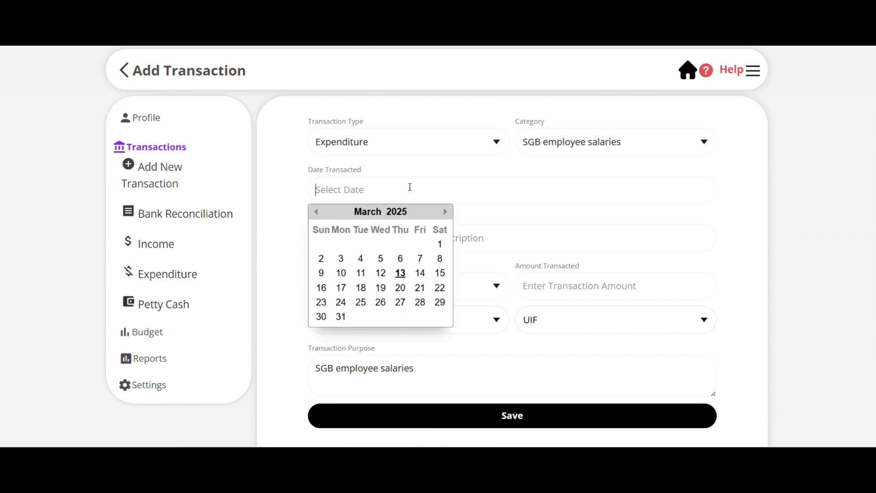
{"action": "left_click", "coordinate": [348, 242]}
{"action": "left_click", "coordinate": [340, 318]}
{"action": "left_click", "coordinate": [459, 240]}
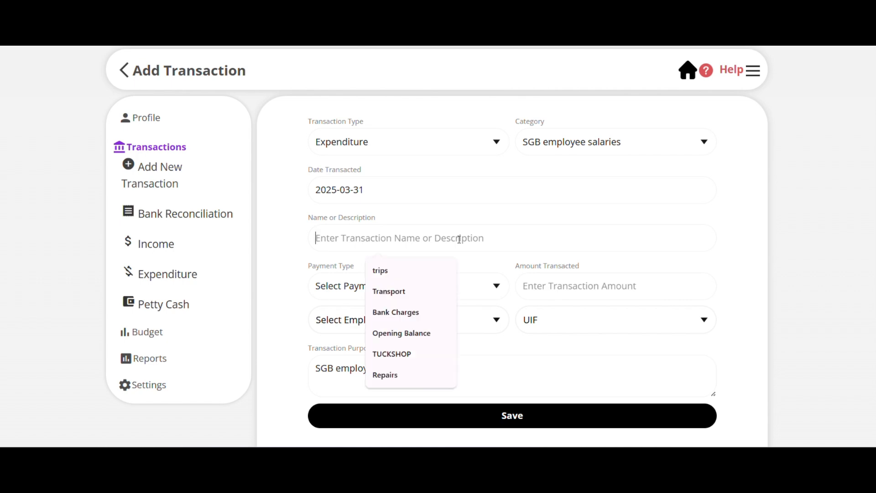
{"action": "type", "text": "sa"}
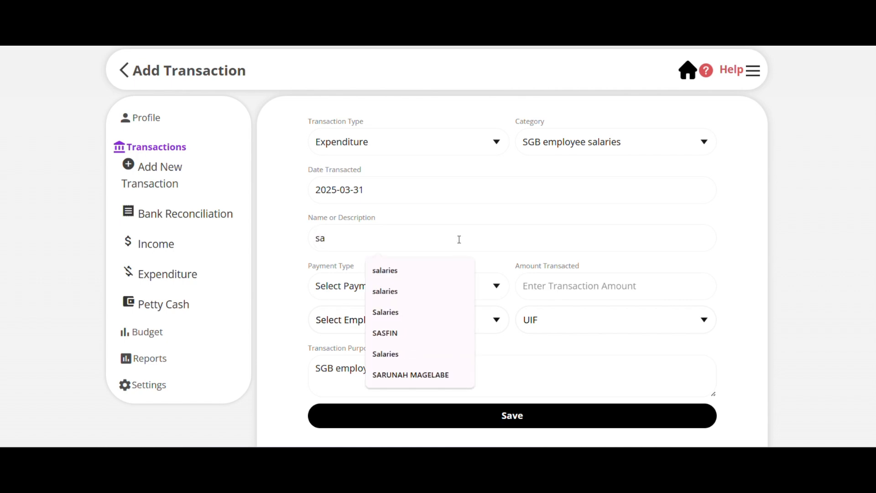
{"action": "type", "text": "la"}
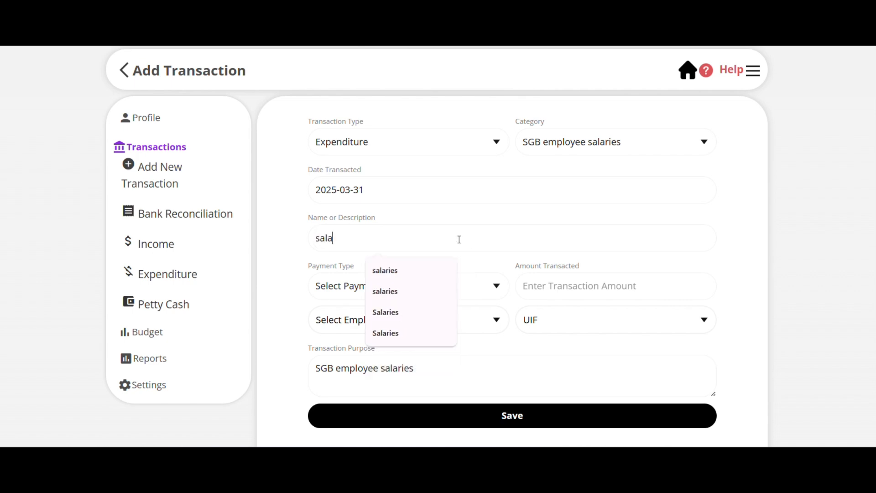
{"action": "type", "text": "rie"}
{"action": "key", "text": "BackSpace"}
{"action": "key", "text": "BackSpace"}
{"action": "key", "text": "BackSpace"}
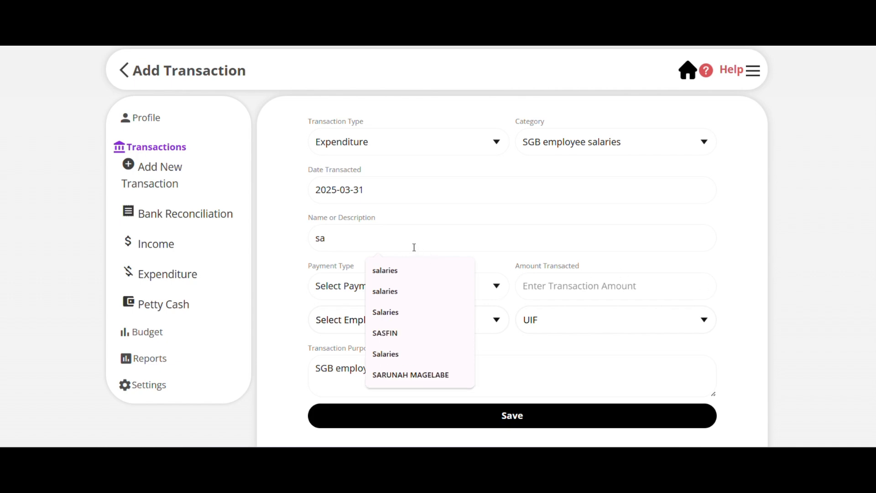
{"action": "type", "text": "andre"}
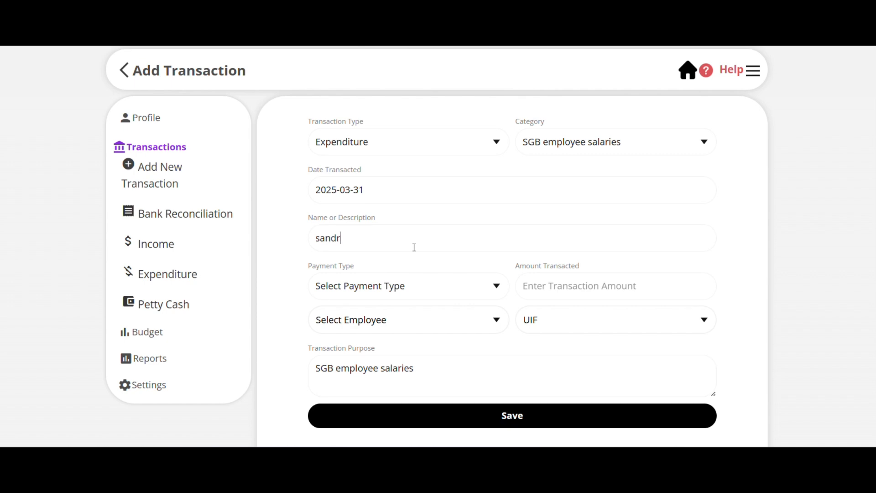
{"action": "key", "text": "BackSpace"}
{"action": "key", "text": "BackSpace"}
{"action": "key", "text": "BackSpace"}
{"action": "key", "text": "BackSpace"}
{"action": "key", "text": "BackSpace"}
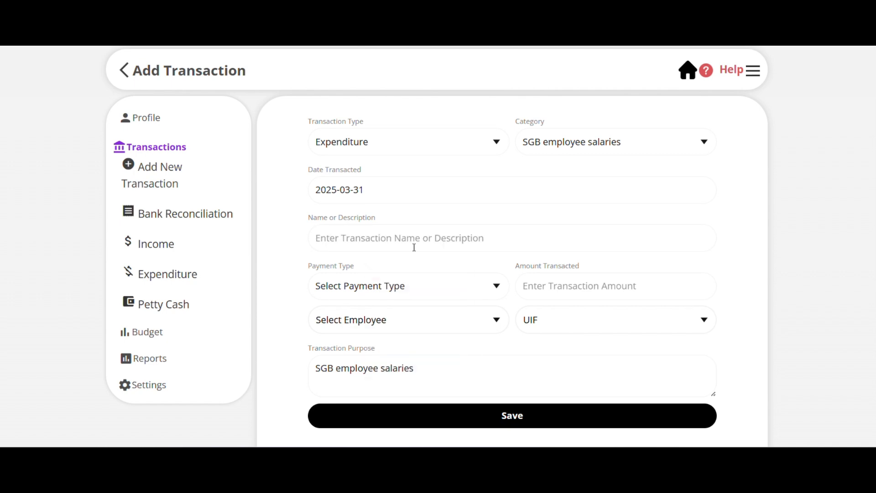
Enter the person's first name as the transaction description and set the payment type to EFT.
{"action": "type", "text": "An"}
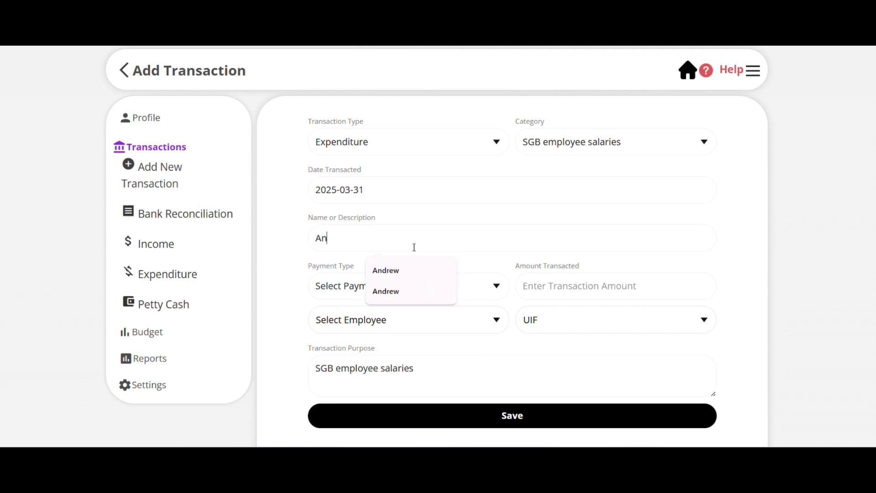
{"action": "type", "text": "drew"}
{"action": "left_click", "coordinate": [347, 291]}
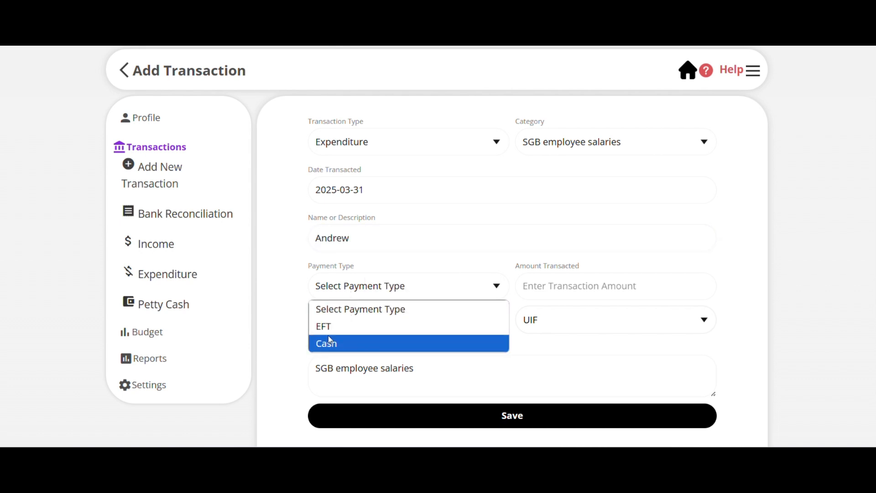
{"action": "left_click", "coordinate": [329, 326]}
Choose the last employee listed for the salary payment and dismiss the WhatsApp notification.
{"action": "left_click", "coordinate": [410, 319]}
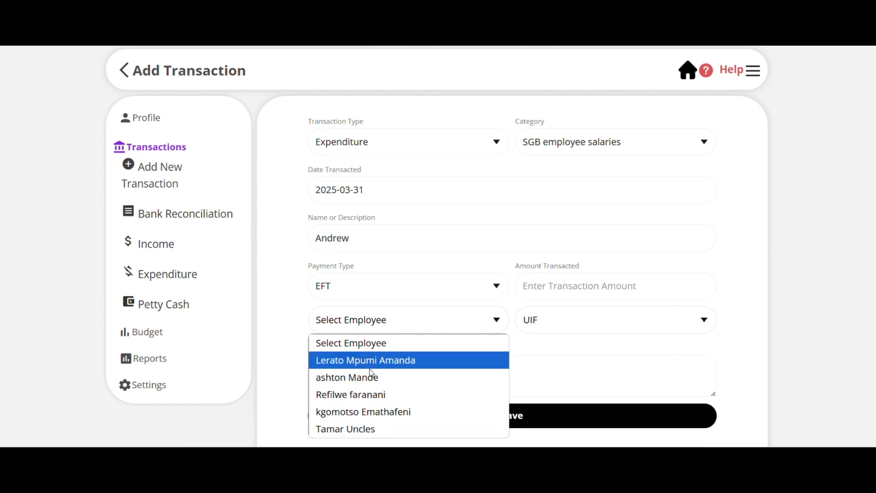
{"action": "left_click", "coordinate": [372, 428]}
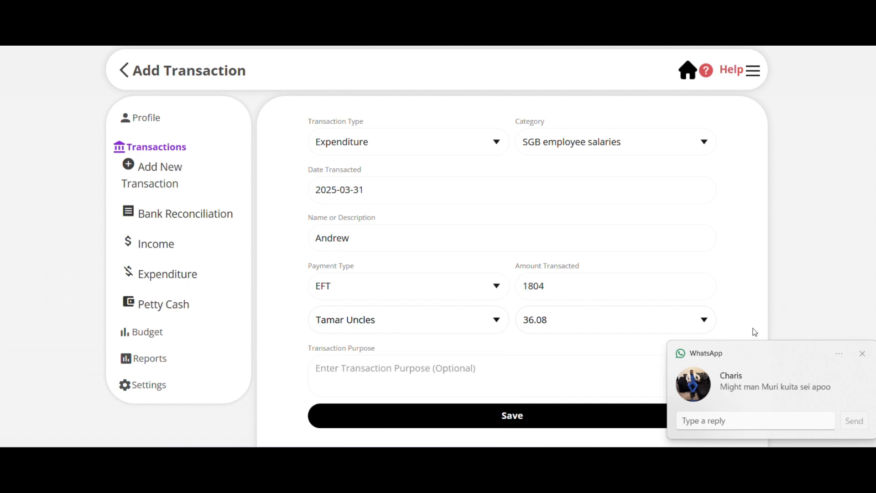
{"action": "left_click", "coordinate": [863, 355]}
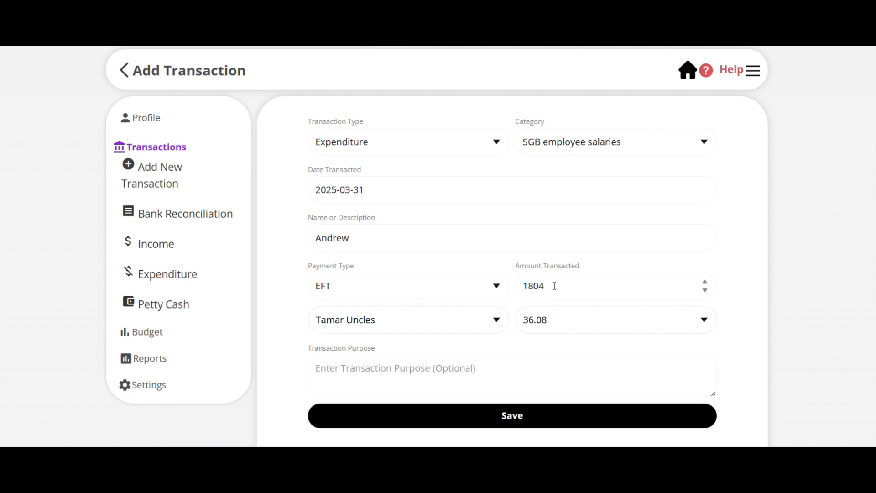
Enter "salaries" as the transaction purpose and save the transaction.
{"action": "left_click", "coordinate": [461, 381]}
{"action": "type", "text": "sal"}
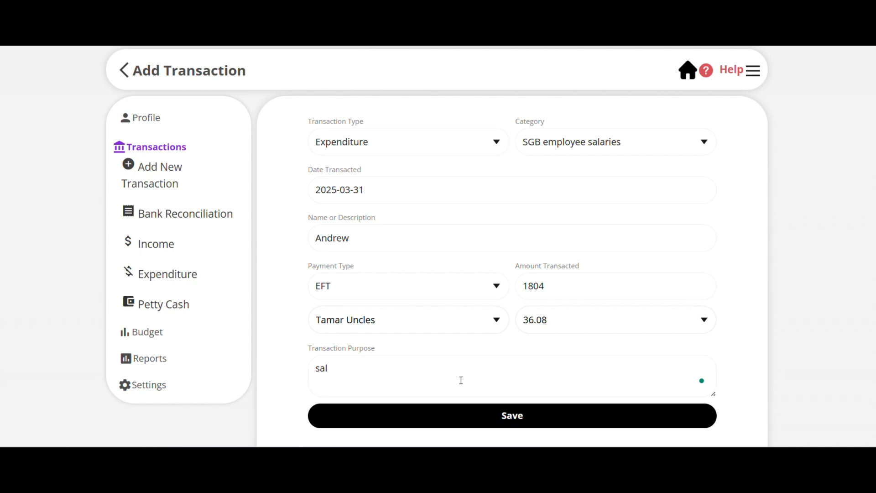
{"action": "type", "text": "aries"}
{"action": "left_click", "coordinate": [506, 424]}
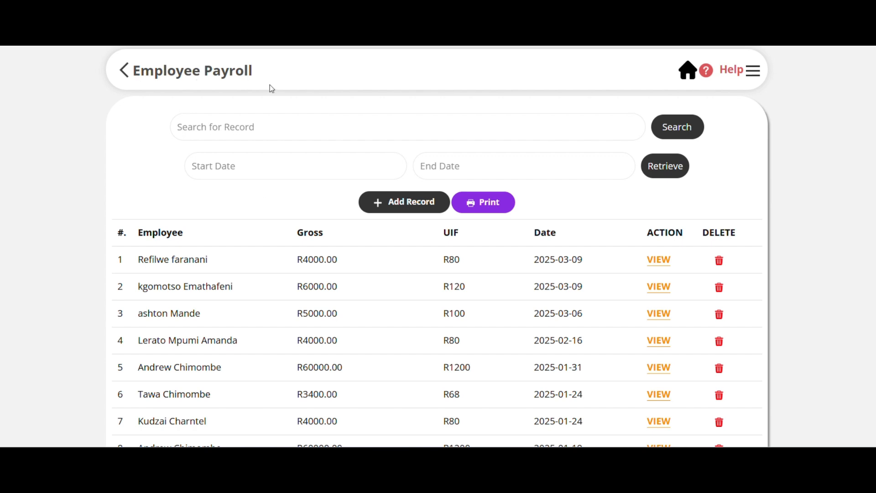
Generate the printable employee payroll report as a PDF from the payroll records.
{"action": "scroll", "coordinate": [448, 300], "scroll_direction": "down", "scroll_amount": 2}
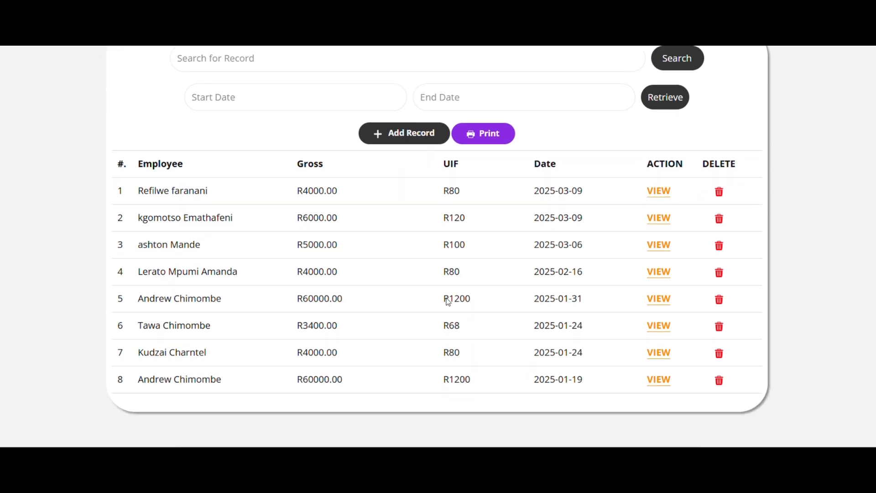
{"action": "scroll", "coordinate": [447, 299], "scroll_direction": "up", "scroll_amount": 2}
{"action": "scroll", "coordinate": [447, 298], "scroll_direction": "down", "scroll_amount": 2}
{"action": "left_click", "coordinate": [482, 134]}
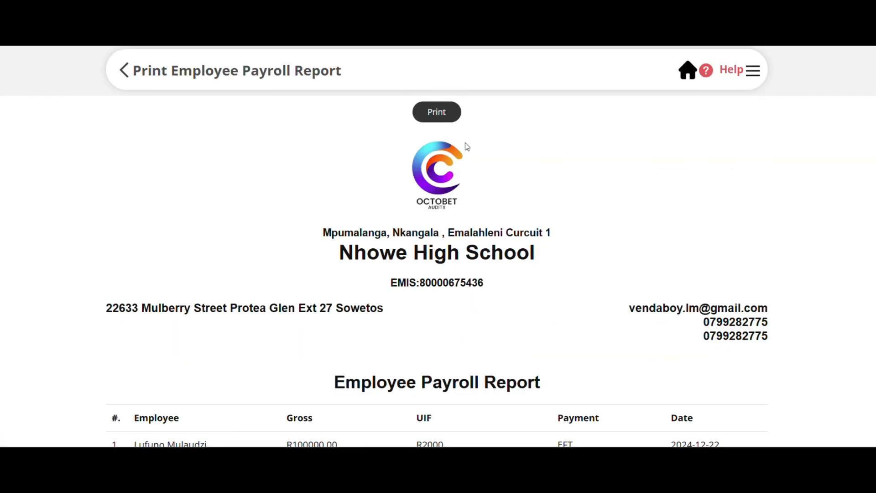
{"action": "left_click", "coordinate": [445, 120]}
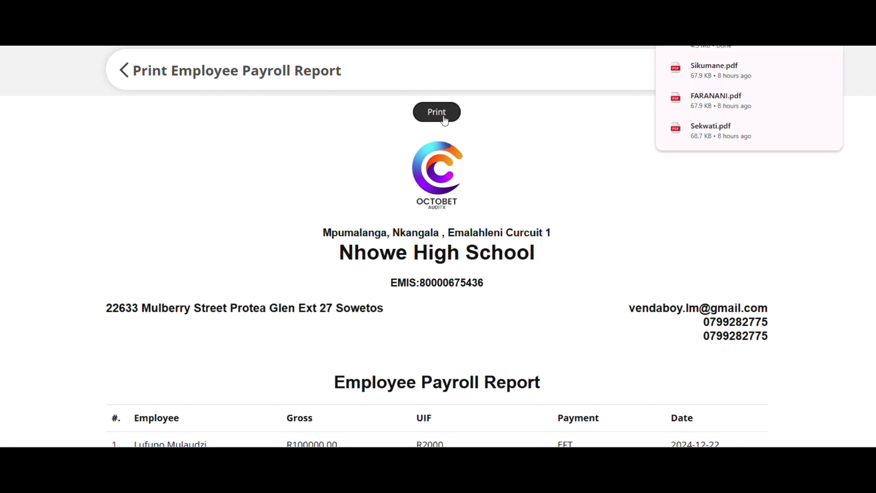
Open the downloaded employee payroll report PDF and review its gross, UIF, payment and date entries.
{"action": "left_click", "coordinate": [738, 53]}
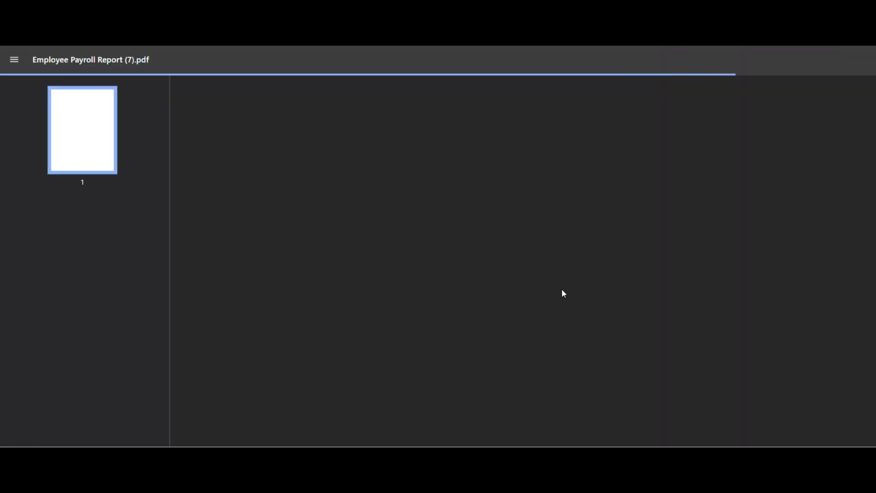
{"action": "scroll", "coordinate": [577, 290], "scroll_direction": "down", "scroll_amount": 3}
{"action": "scroll", "coordinate": [577, 290], "scroll_direction": "up", "scroll_amount": 3}
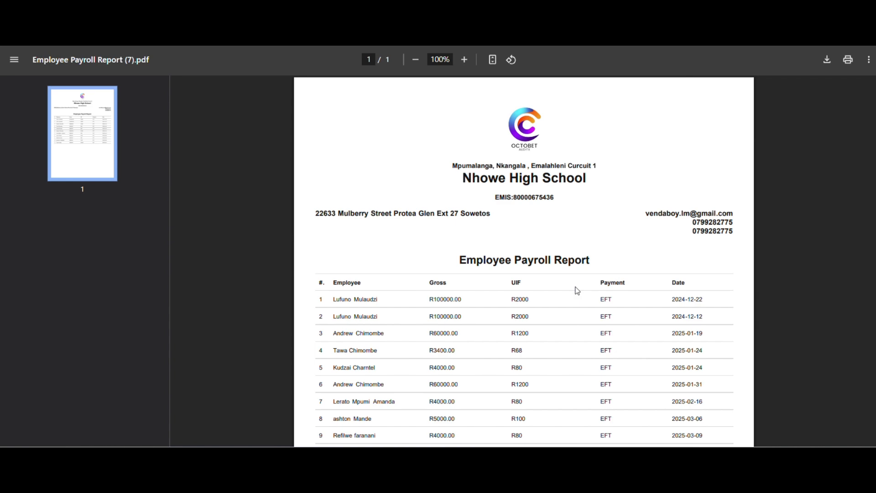
{"action": "scroll", "coordinate": [578, 290], "scroll_direction": "down", "scroll_amount": 3}
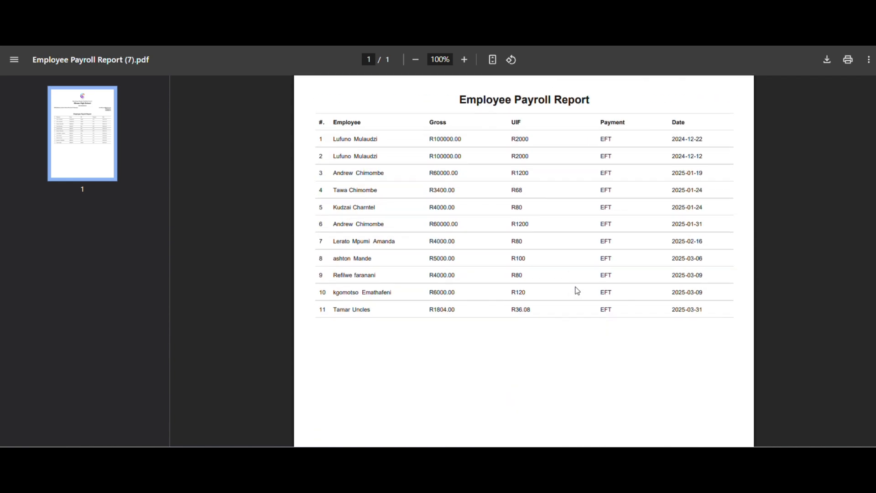
{"action": "scroll", "coordinate": [578, 291], "scroll_direction": "up", "scroll_amount": 3}
{"action": "scroll", "coordinate": [578, 290], "scroll_direction": "down", "scroll_amount": 4}
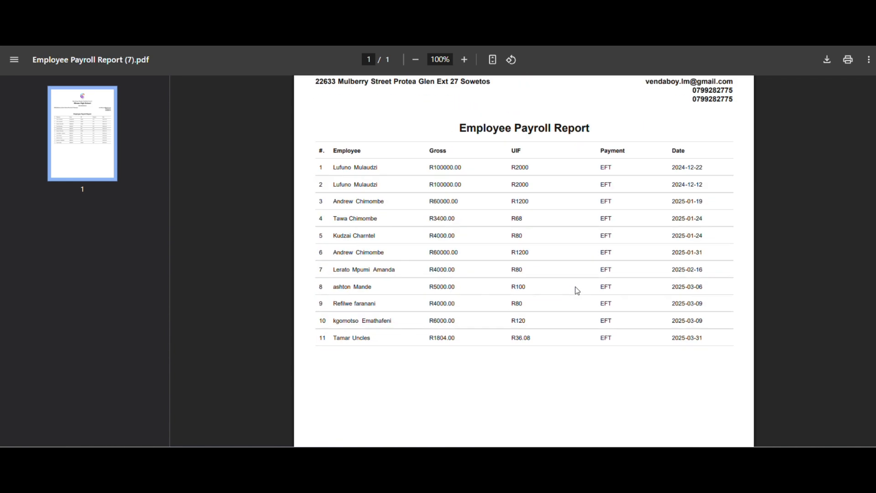
Review the school header and all employee entries in the payroll report PDF, and close the PDF.
{"action": "scroll", "coordinate": [577, 290], "scroll_direction": "up", "scroll_amount": 3}
{"action": "scroll", "coordinate": [577, 291], "scroll_direction": "down", "scroll_amount": 3}
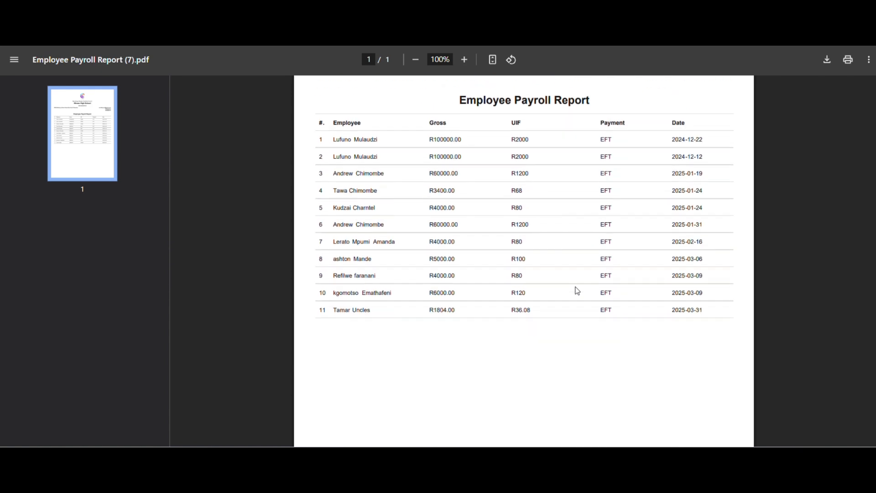
{"action": "scroll", "coordinate": [578, 291], "scroll_direction": "up", "scroll_amount": 3}
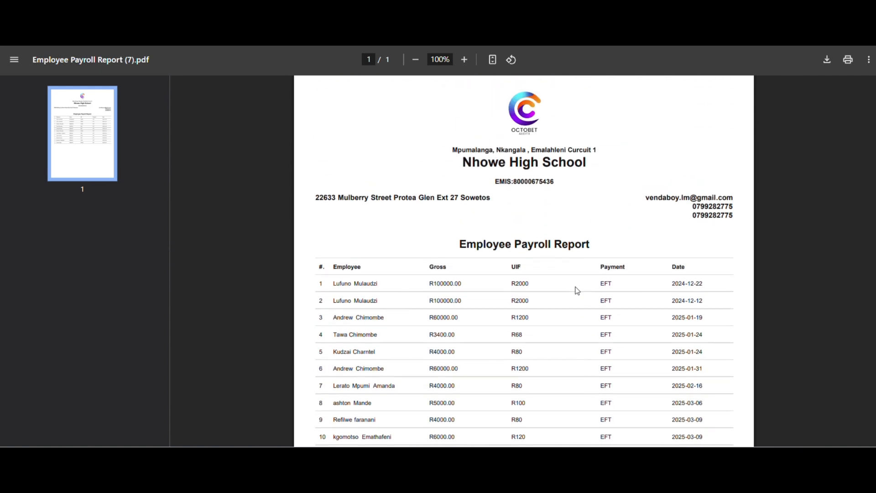
{"action": "scroll", "coordinate": [578, 290], "scroll_direction": "down", "scroll_amount": 3}
{"action": "scroll", "coordinate": [577, 291], "scroll_direction": "up", "scroll_amount": 2}
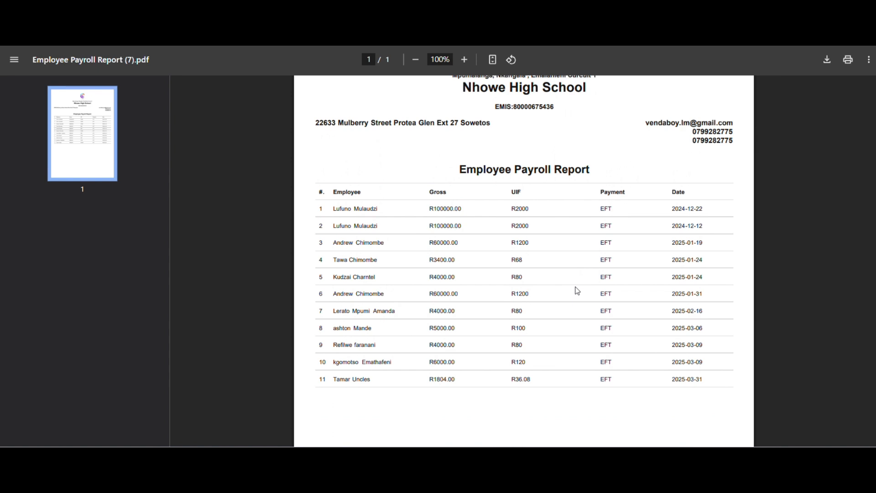
{"action": "scroll", "coordinate": [577, 290], "scroll_direction": "up", "scroll_amount": 2}
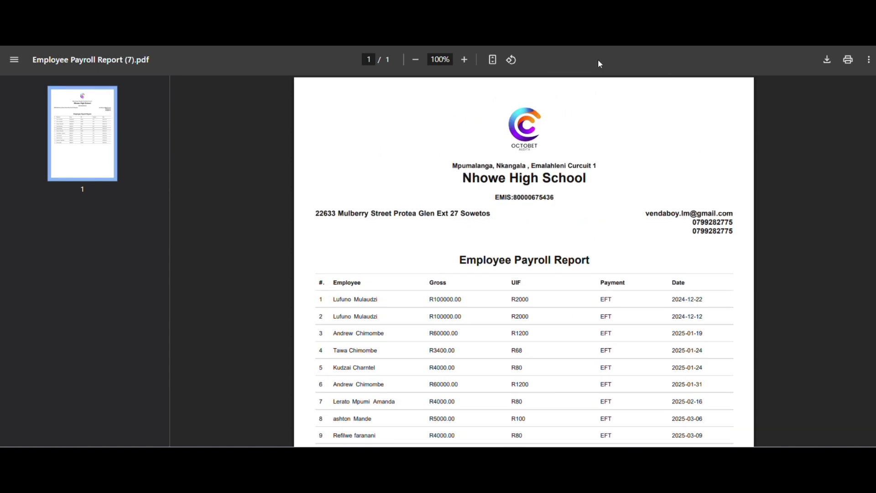
{"action": "key", "text": "ctrl+w"}
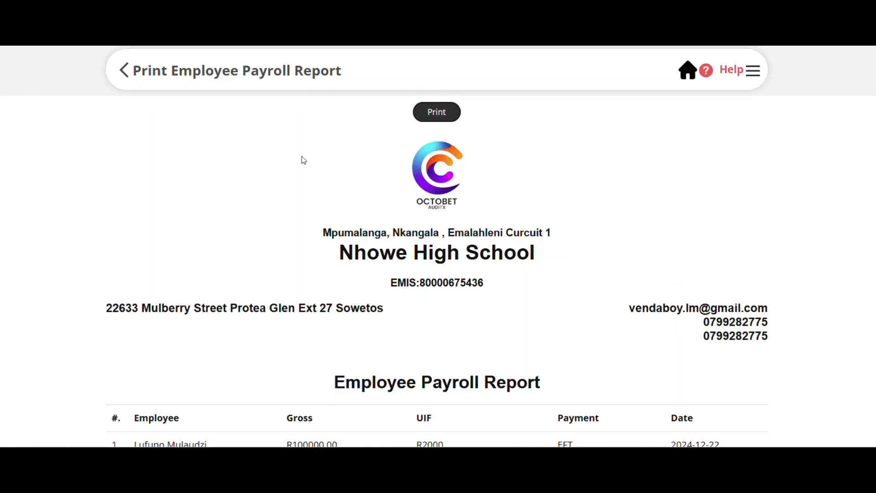
Open the Cash Payment Journal report from the dashboard and retrieve it for March 2025.
{"action": "left_click", "coordinate": [688, 73]}
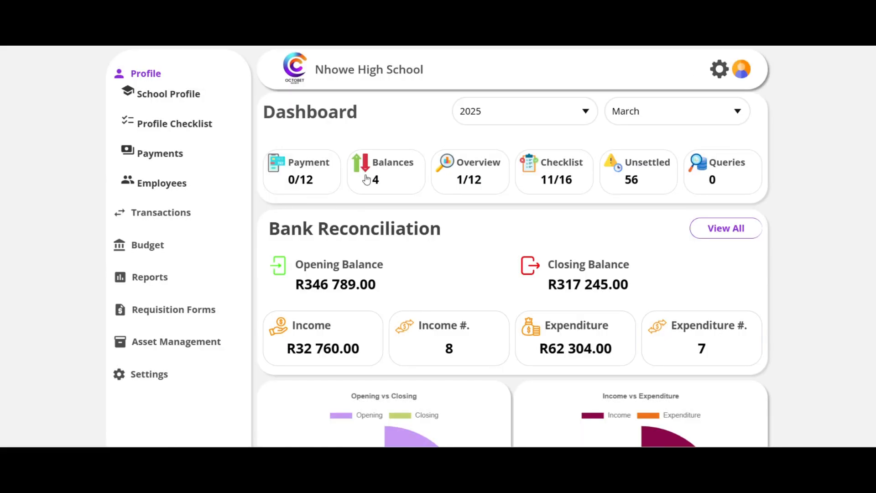
{"action": "left_click", "coordinate": [146, 282]}
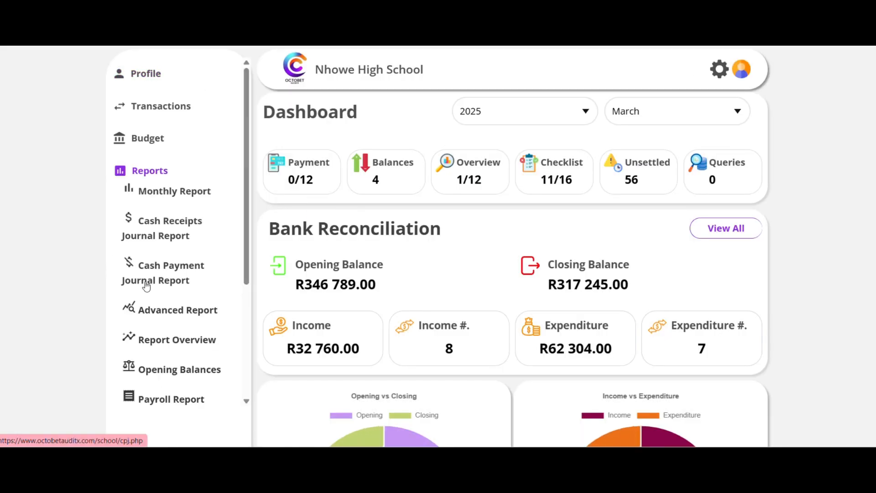
{"action": "left_click", "coordinate": [164, 270]}
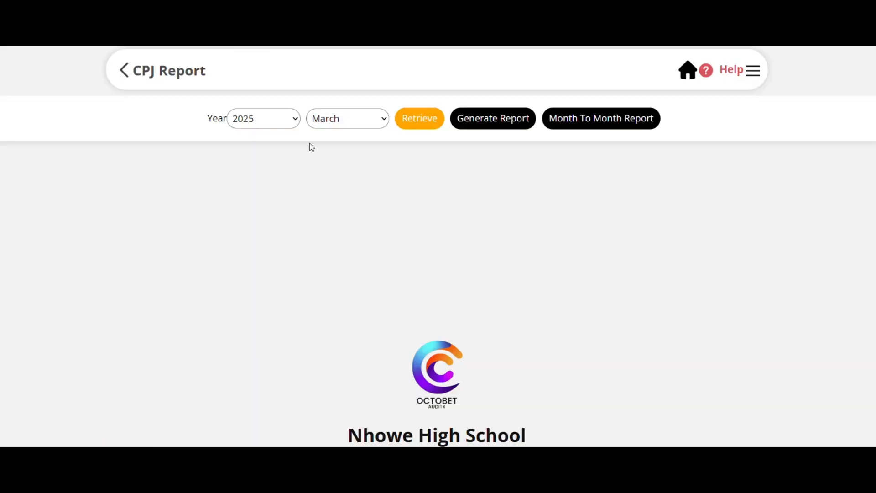
{"action": "left_click", "coordinate": [420, 122]}
Examine the journal report's reconciliation figures and Expenditure (B) table, checking the SGB employee salaries entry's category, date and amount.
{"action": "scroll", "coordinate": [441, 269], "scroll_direction": "down", "scroll_amount": 8}
{"action": "scroll", "coordinate": [441, 269], "scroll_direction": "down", "scroll_amount": 15}
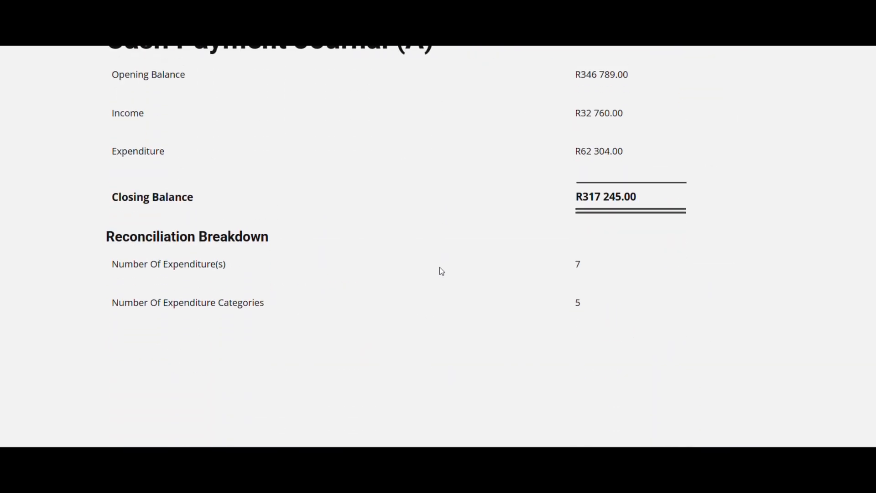
{"action": "scroll", "coordinate": [440, 268], "scroll_direction": "down", "scroll_amount": 1}
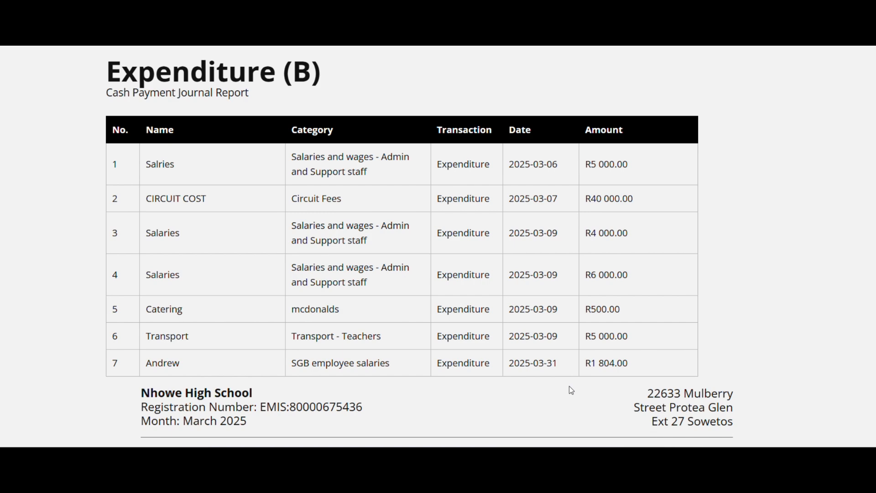
{"action": "scroll", "coordinate": [571, 391], "scroll_direction": "down", "scroll_amount": 5}
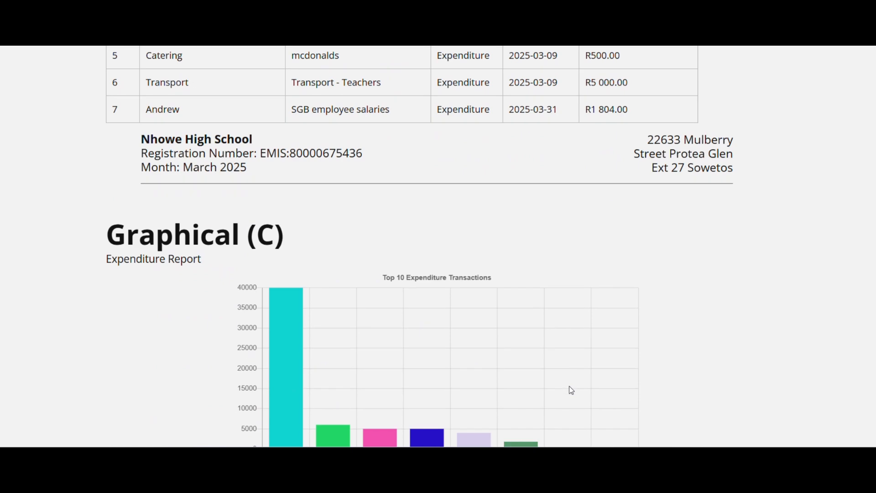
{"action": "scroll", "coordinate": [571, 390], "scroll_direction": "up", "scroll_amount": 8}
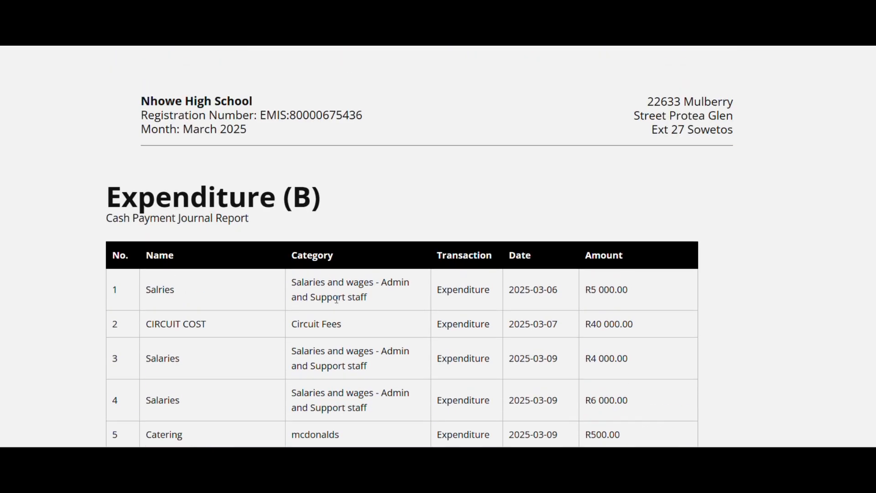
{"action": "scroll", "coordinate": [368, 345], "scroll_direction": "down", "scroll_amount": 2}
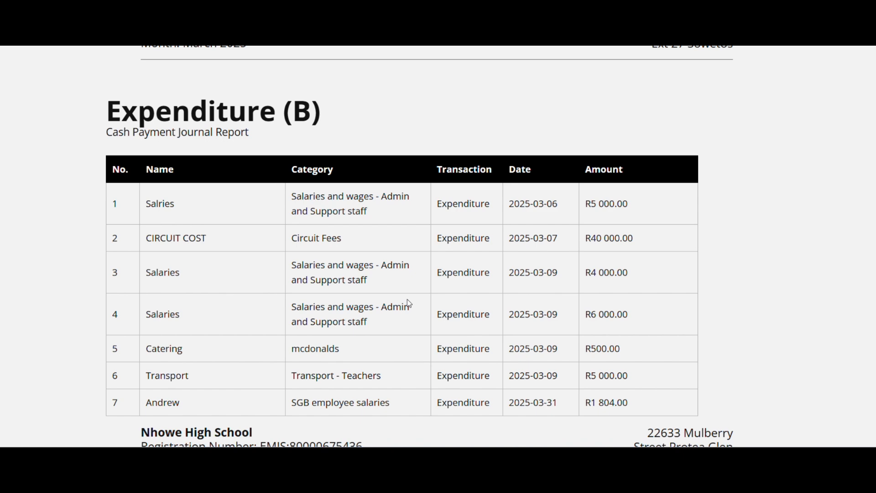
{"action": "scroll", "coordinate": [408, 303], "scroll_direction": "down", "scroll_amount": 3}
{"action": "scroll", "coordinate": [408, 303], "scroll_direction": "up", "scroll_amount": 2}
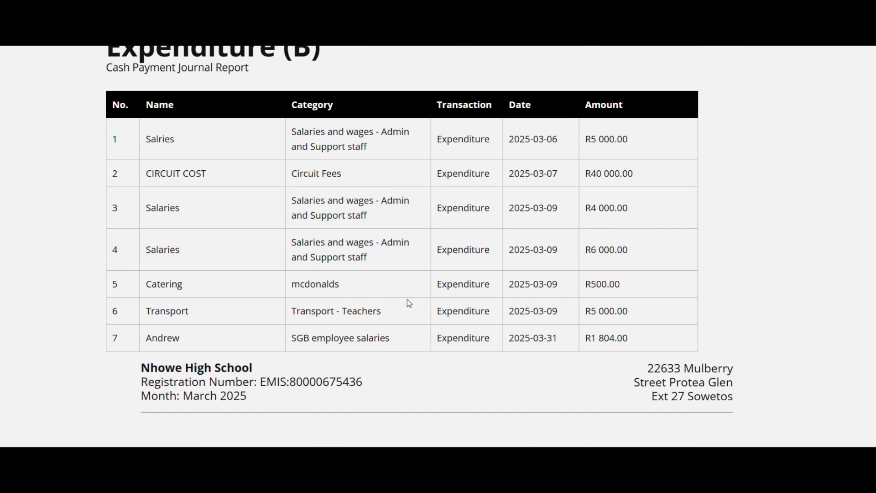
{"action": "scroll", "coordinate": [408, 303], "scroll_direction": "up", "scroll_amount": 2}
{"action": "scroll", "coordinate": [409, 303], "scroll_direction": "down", "scroll_amount": 1}
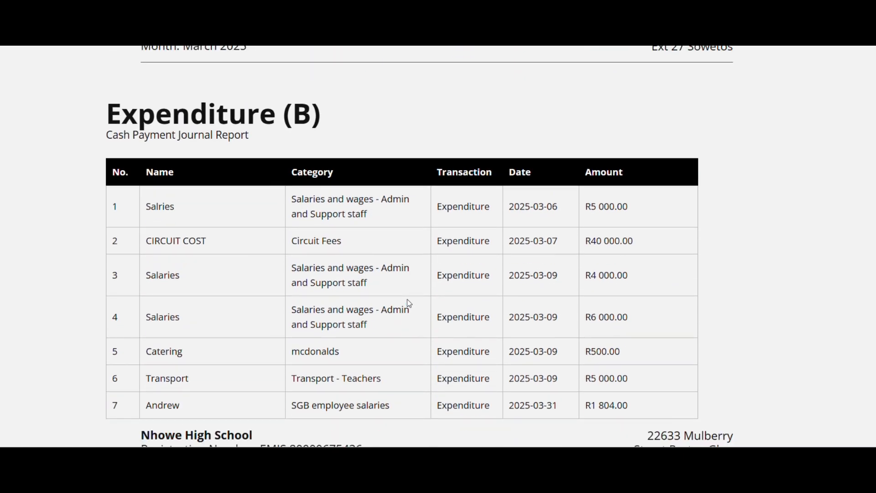
{"action": "scroll", "coordinate": [409, 303], "scroll_direction": "up", "scroll_amount": 1}
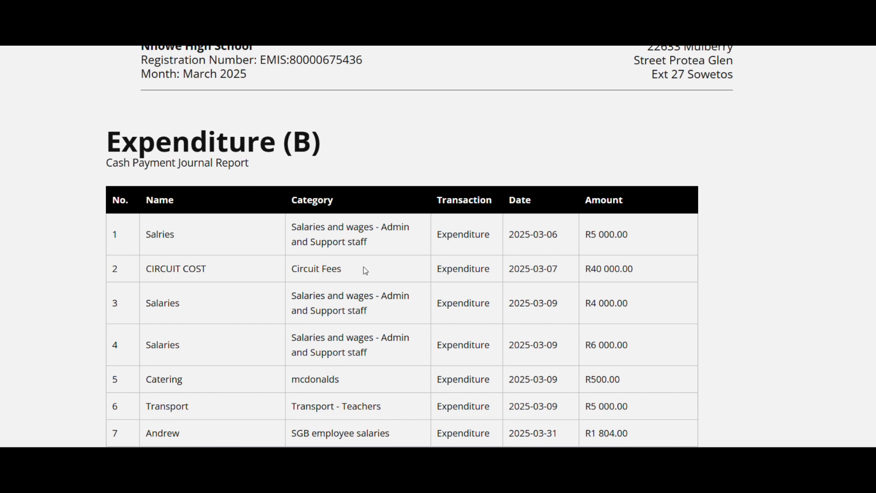
{"action": "scroll", "coordinate": [241, 436], "scroll_direction": "down", "scroll_amount": 2}
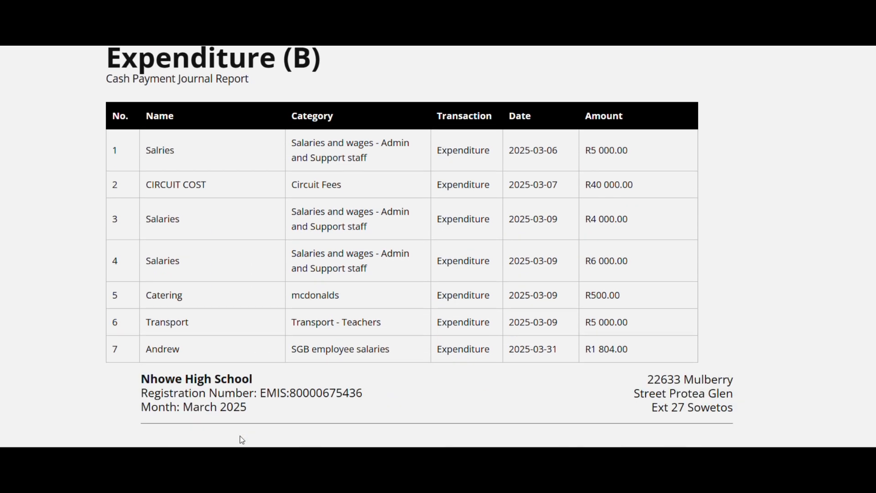
{"action": "scroll", "coordinate": [240, 436], "scroll_direction": "up", "scroll_amount": 1}
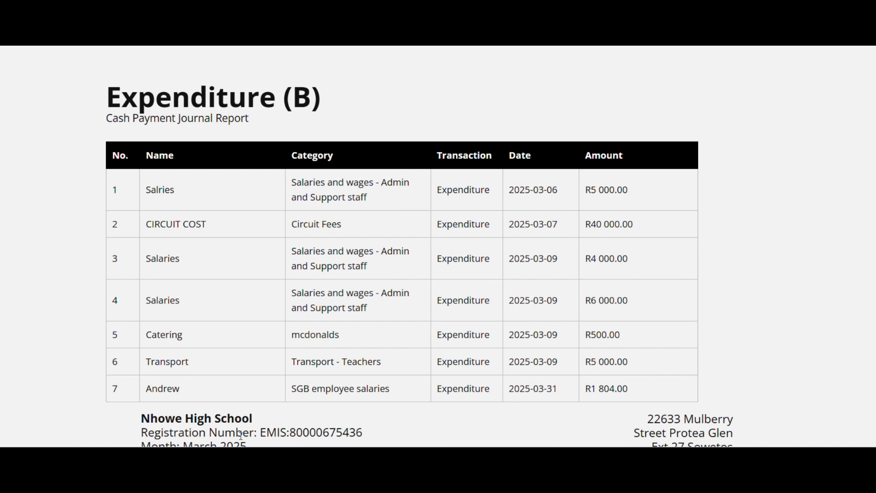
{"action": "scroll", "coordinate": [240, 436], "scroll_direction": "up", "scroll_amount": 20}
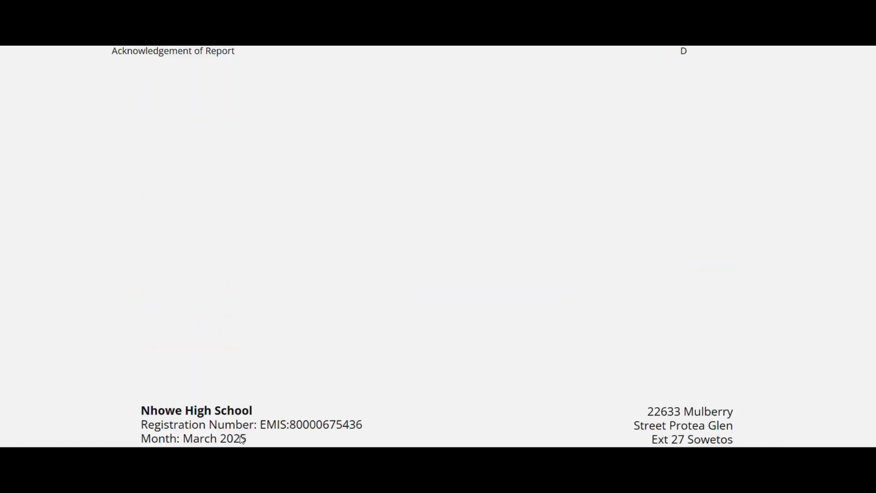
{"action": "scroll", "coordinate": [242, 439], "scroll_direction": "up", "scroll_amount": 8}
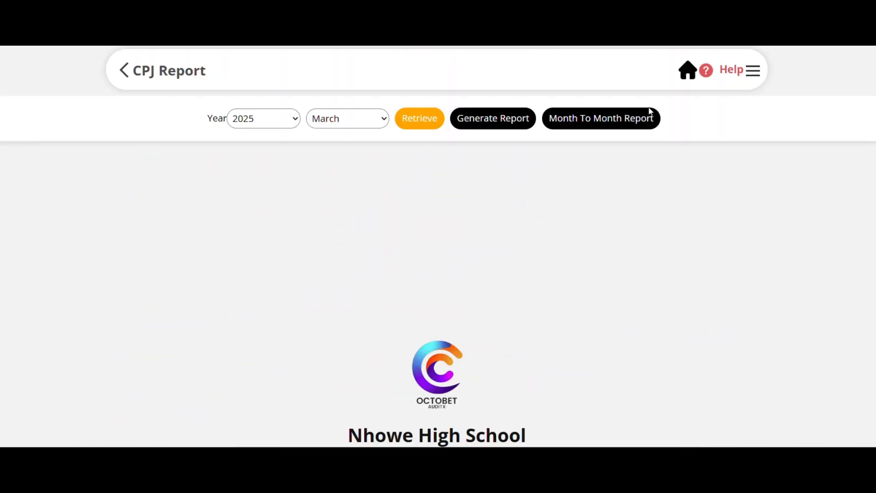
Open a new transaction form with type Expenditure and look through the available expenditure categories without choosing one.
{"action": "left_click", "coordinate": [688, 72]}
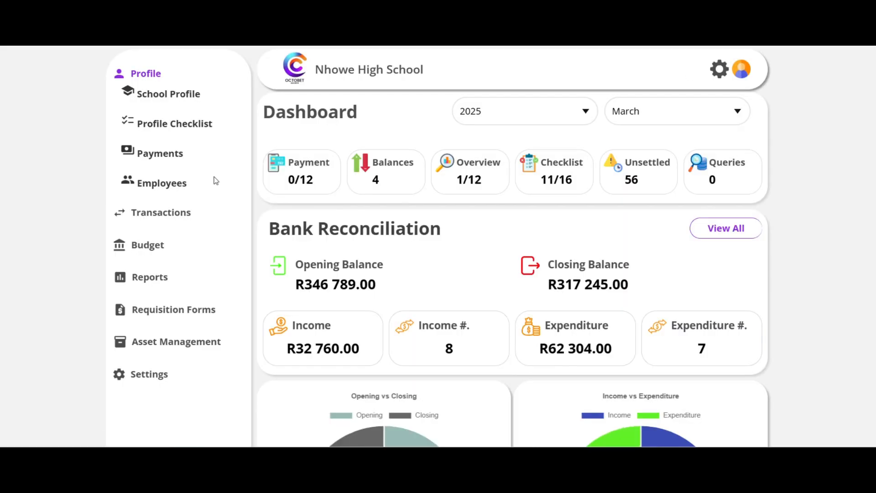
{"action": "left_click", "coordinate": [165, 213]}
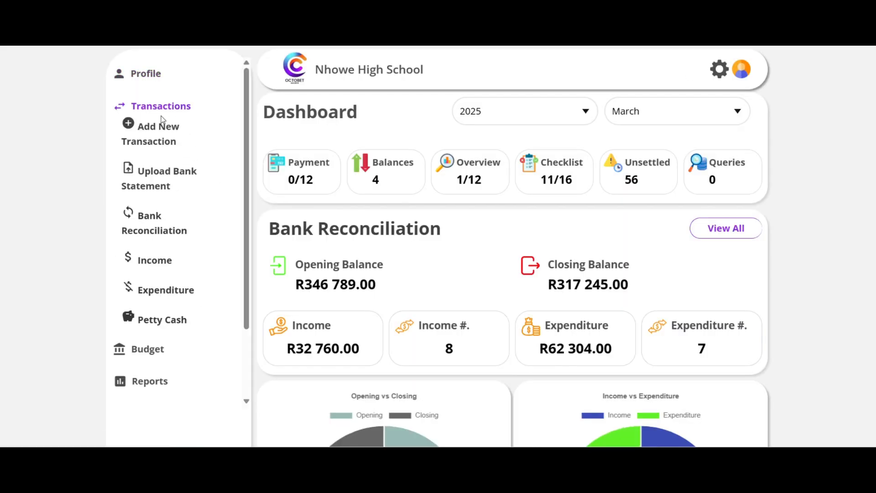
{"action": "left_click", "coordinate": [134, 124]}
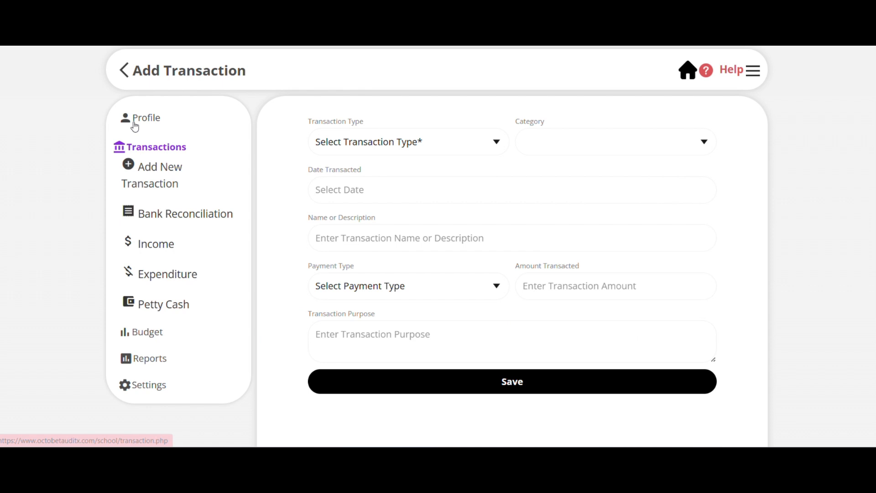
{"action": "left_click", "coordinate": [434, 143]}
{"action": "left_click", "coordinate": [407, 200]}
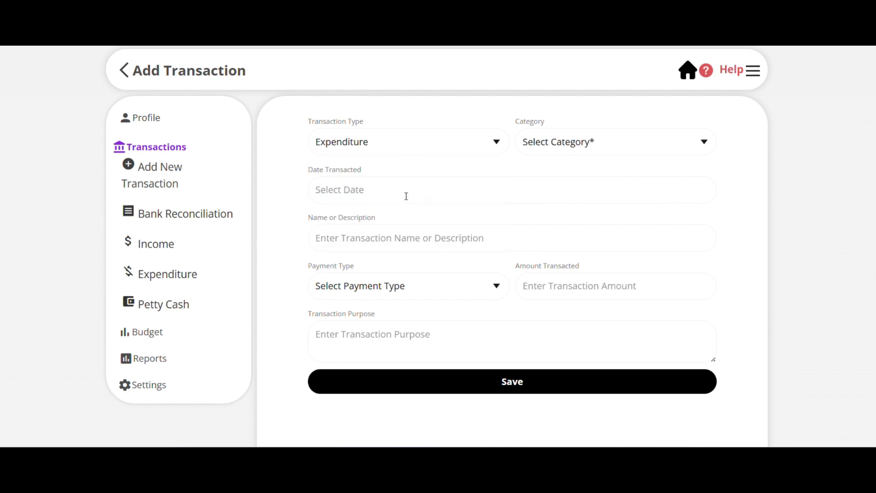
{"action": "left_click", "coordinate": [636, 151]}
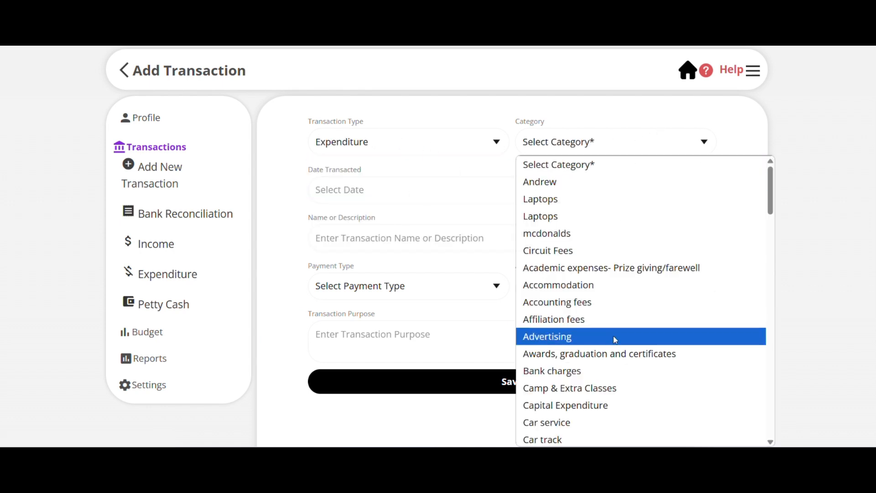
{"action": "scroll", "coordinate": [616, 342], "scroll_direction": "down", "scroll_amount": 13}
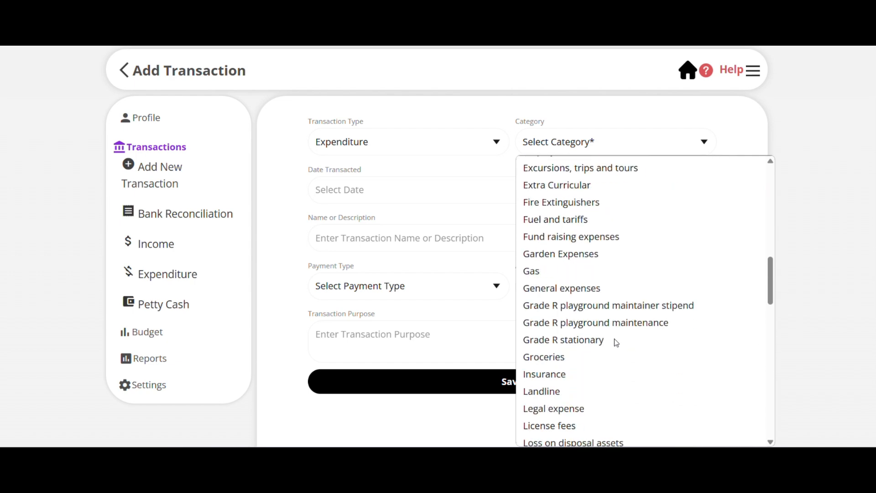
{"action": "scroll", "coordinate": [616, 343], "scroll_direction": "down", "scroll_amount": 6}
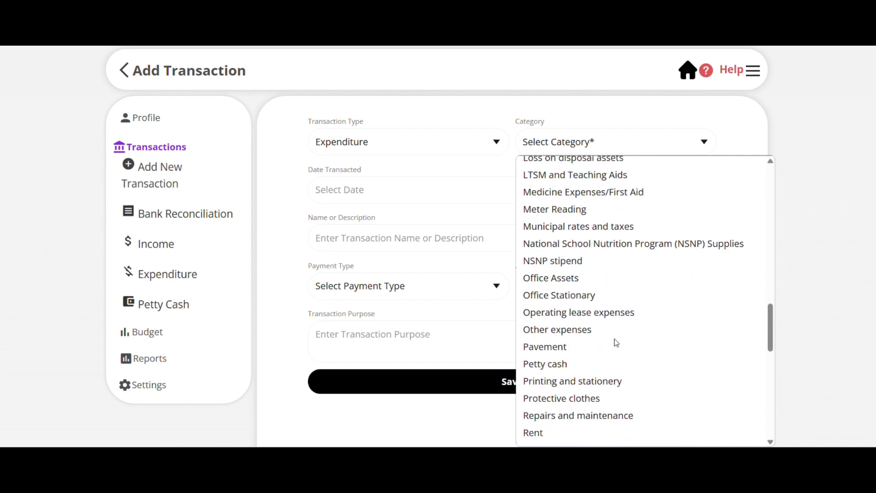
{"action": "scroll", "coordinate": [616, 342], "scroll_direction": "down", "scroll_amount": 10}
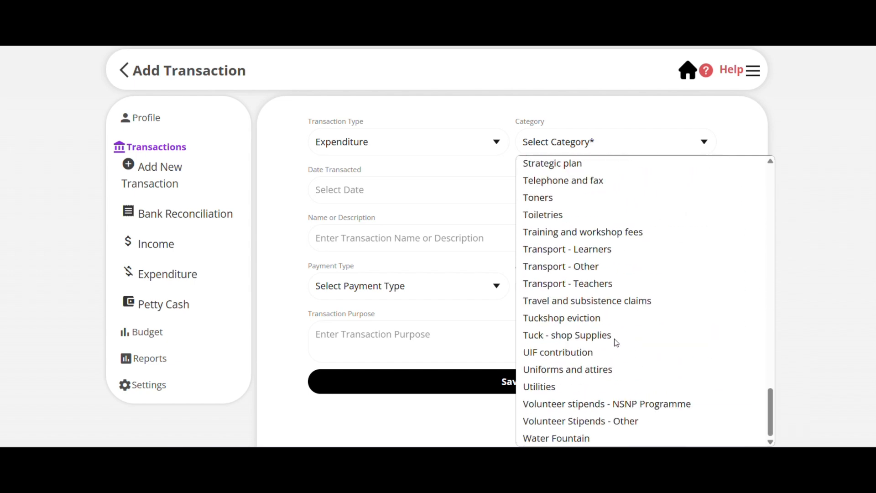
{"action": "scroll", "coordinate": [615, 338], "scroll_direction": "up", "scroll_amount": 16}
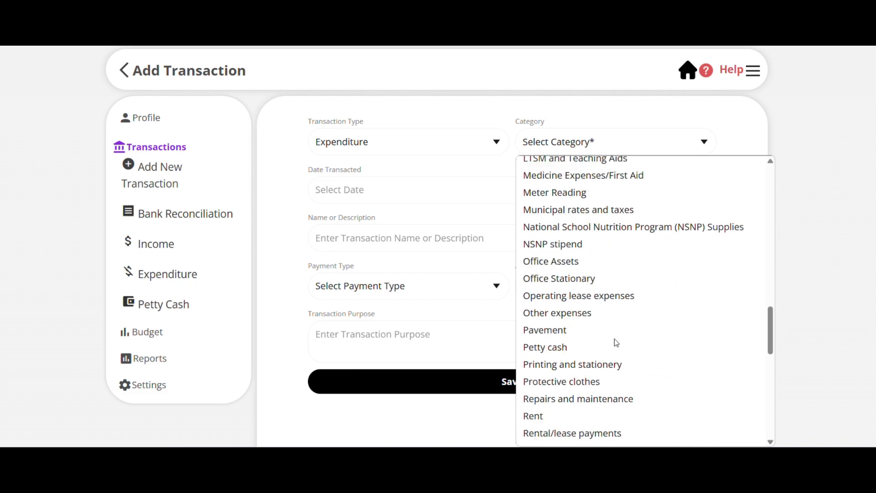
{"action": "scroll", "coordinate": [615, 338], "scroll_direction": "up", "scroll_amount": 12}
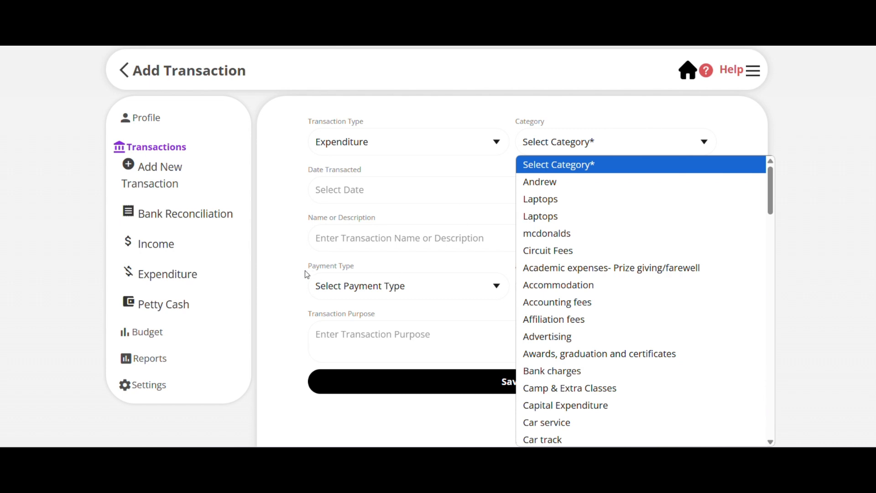
{"action": "left_click", "coordinate": [280, 262]}
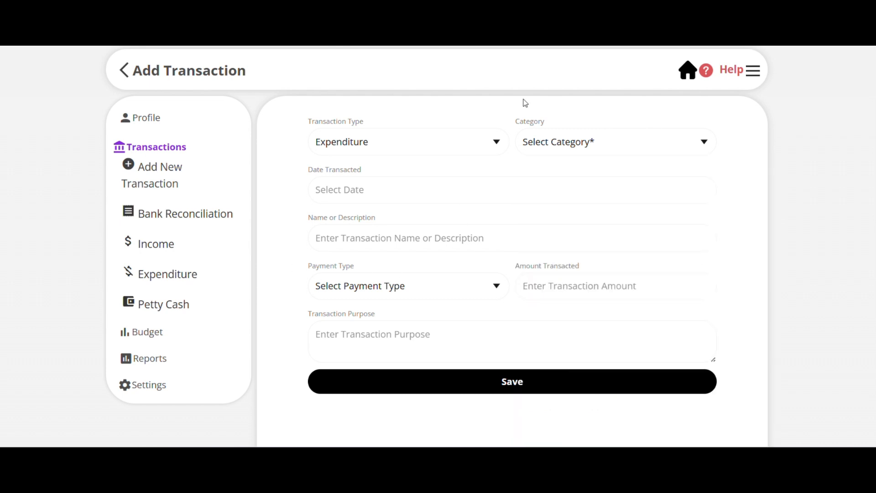
Add a new budget category named Tracker with the category type Expenditure and save it.
{"action": "left_click", "coordinate": [688, 71]}
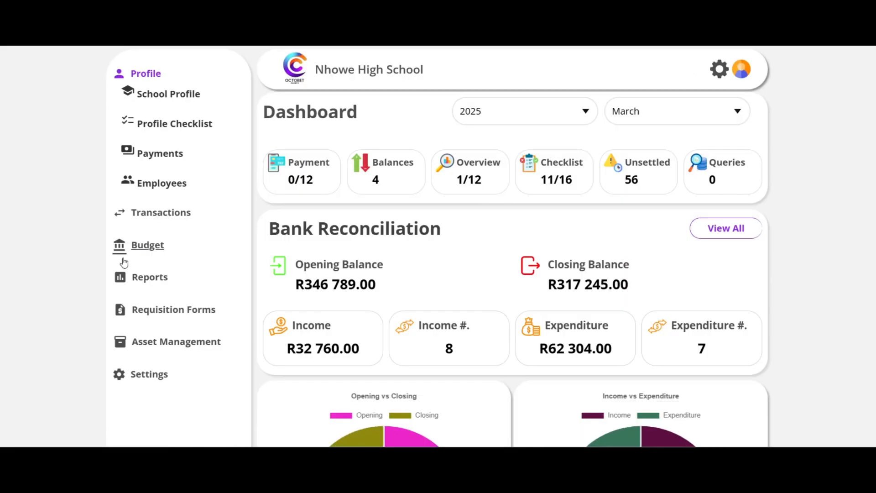
{"action": "left_click", "coordinate": [154, 254]}
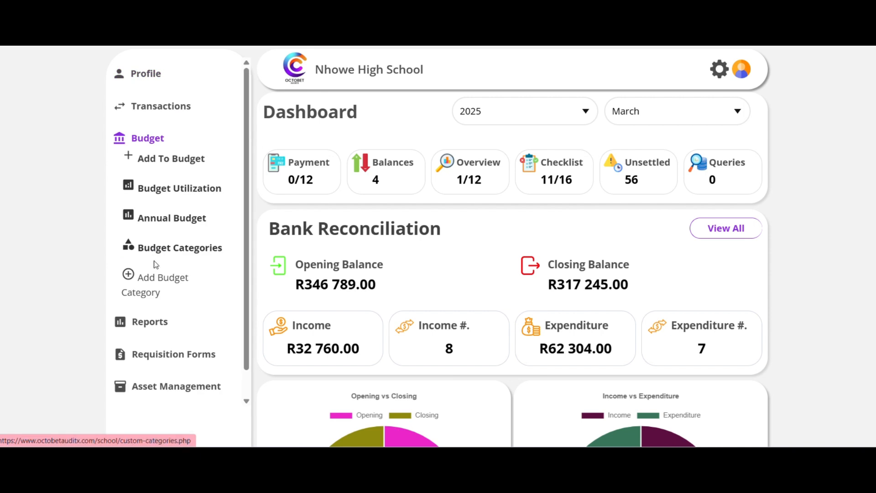
{"action": "left_click", "coordinate": [142, 281]}
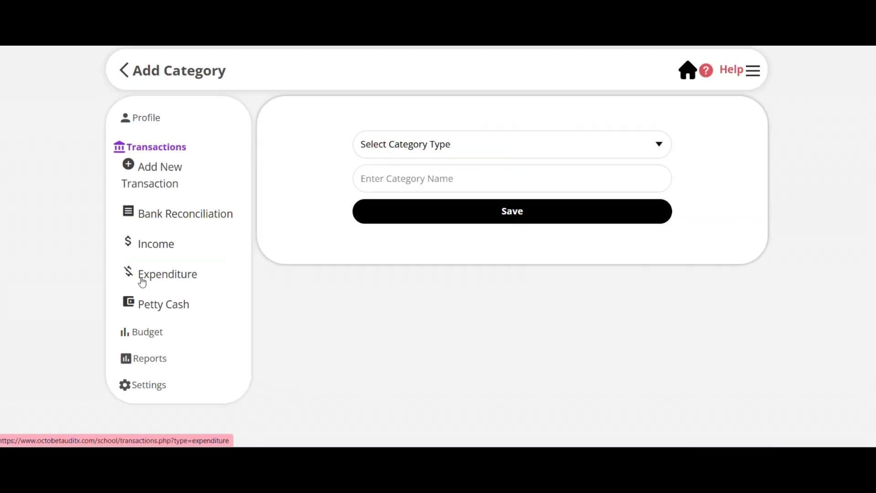
{"action": "left_click", "coordinate": [456, 145]}
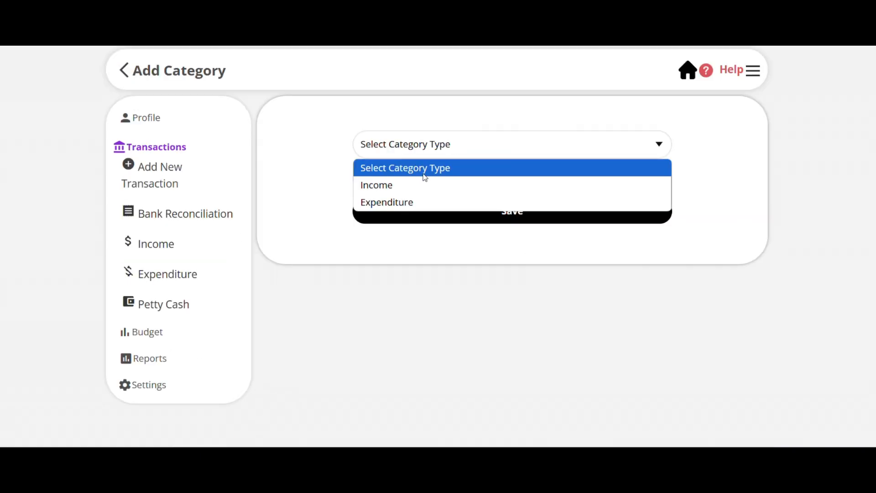
{"action": "left_click", "coordinate": [412, 203]}
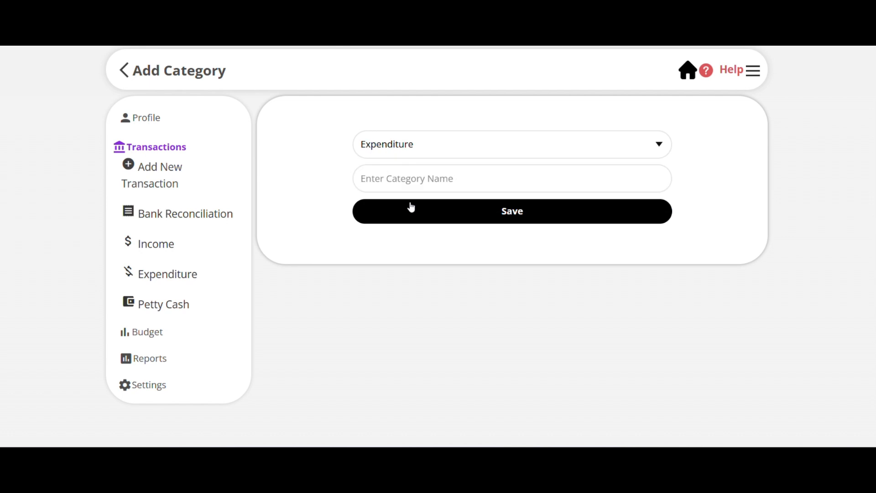
{"action": "left_click", "coordinate": [416, 185]}
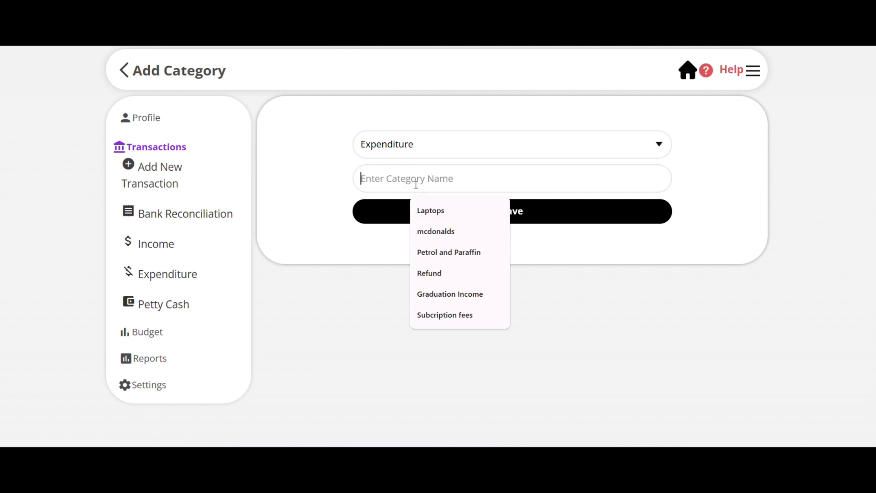
{"action": "type", "text": "Trac"}
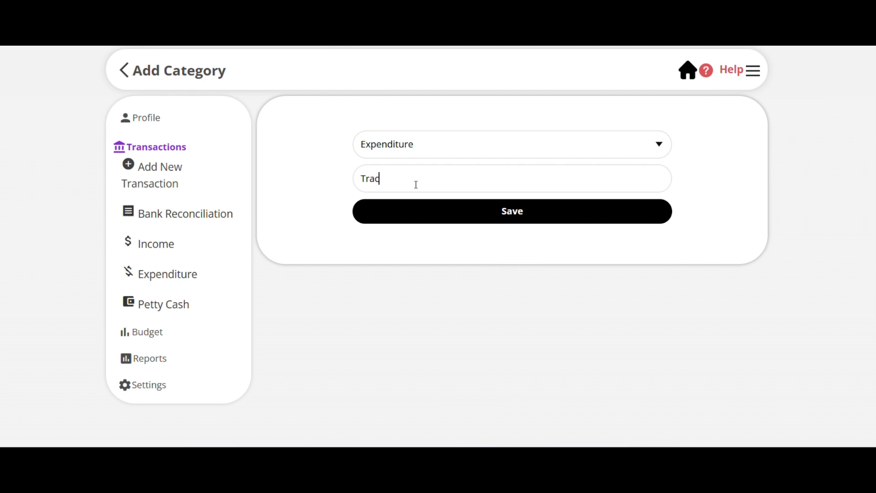
{"action": "type", "text": "ker"}
{"action": "left_click", "coordinate": [515, 212]}
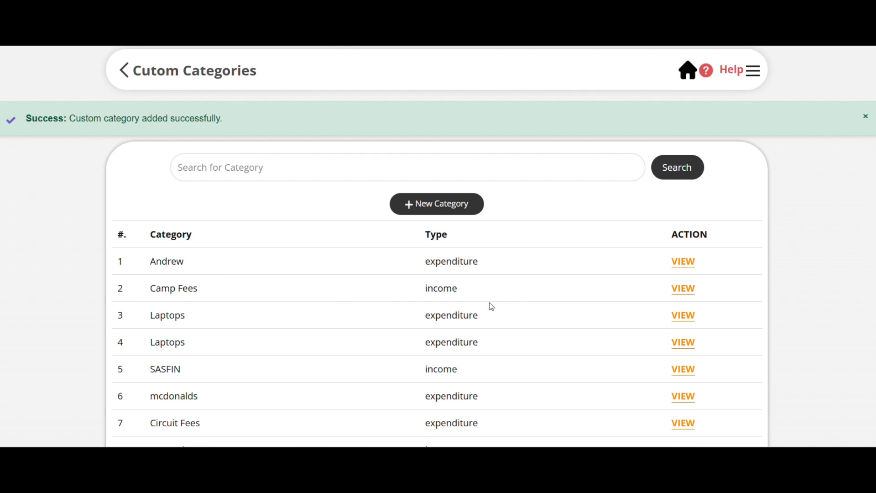
Open a new Expenditure transaction form, choose the Circuit Fees category, and recheck the category list without saving the transaction.
{"action": "left_click", "coordinate": [687, 72]}
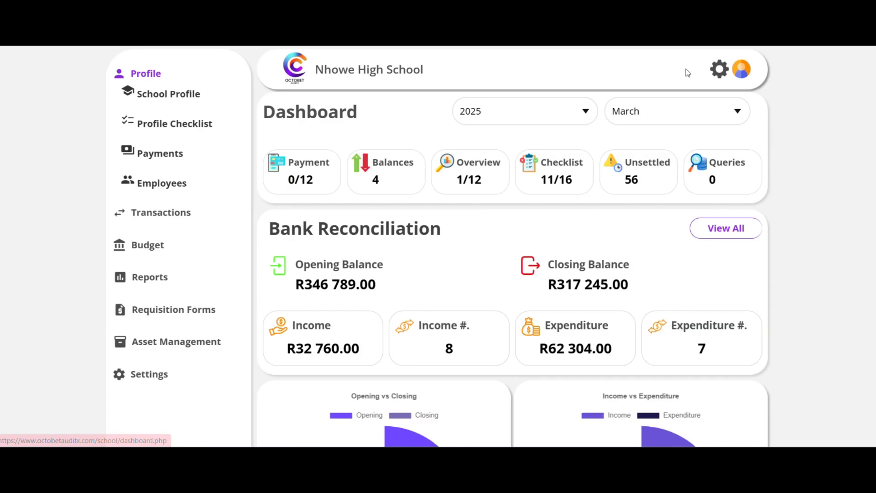
{"action": "left_click", "coordinate": [171, 214]}
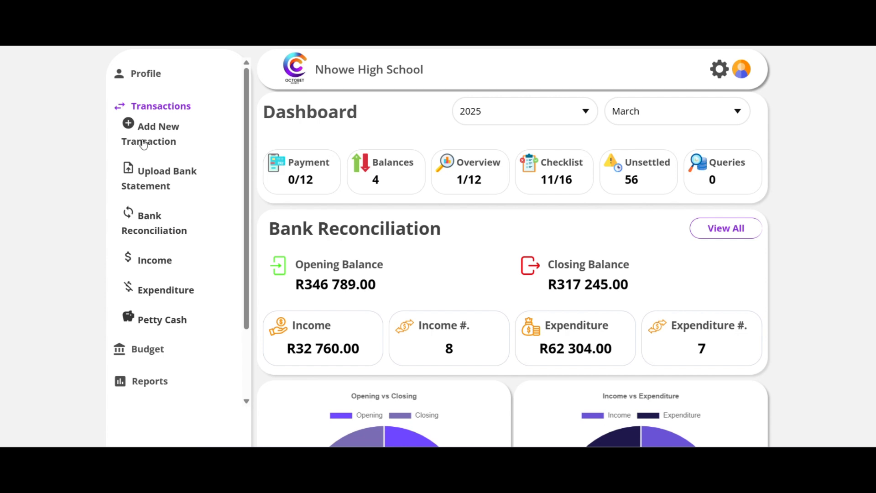
{"action": "left_click", "coordinate": [135, 126]}
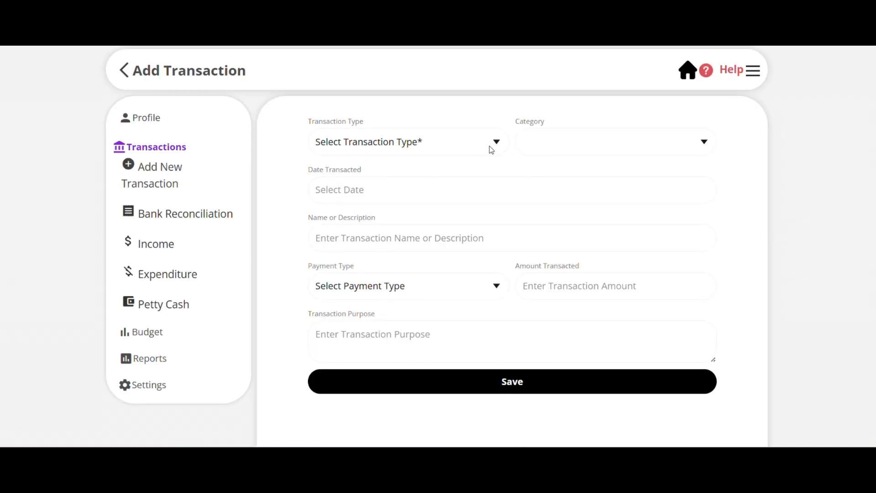
{"action": "left_click", "coordinate": [477, 145]}
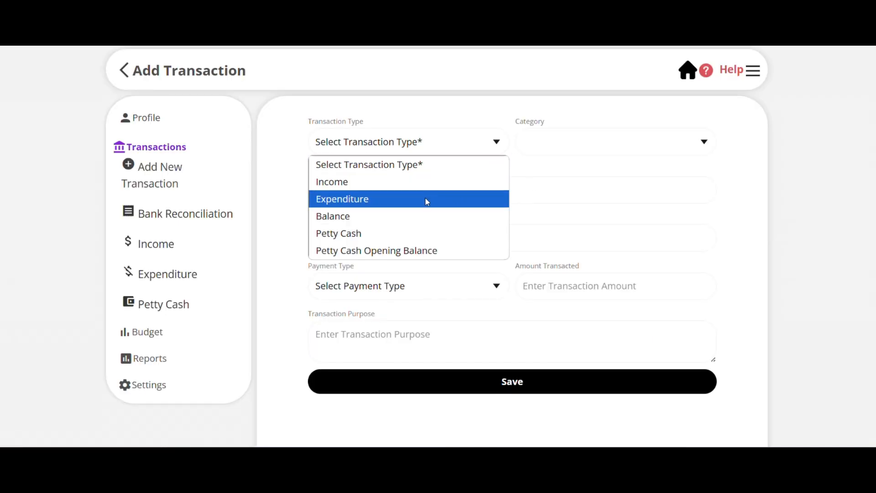
{"action": "left_click", "coordinate": [426, 198]}
{"action": "left_click", "coordinate": [701, 151]}
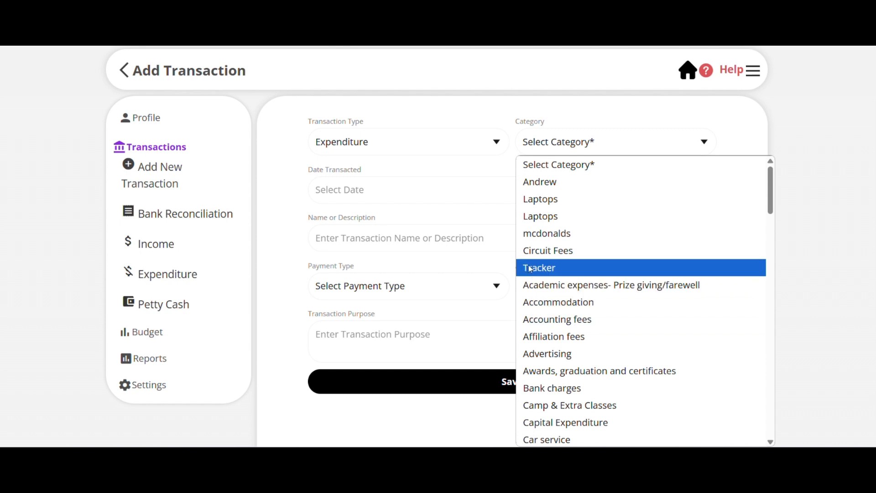
{"action": "left_click", "coordinate": [532, 251]}
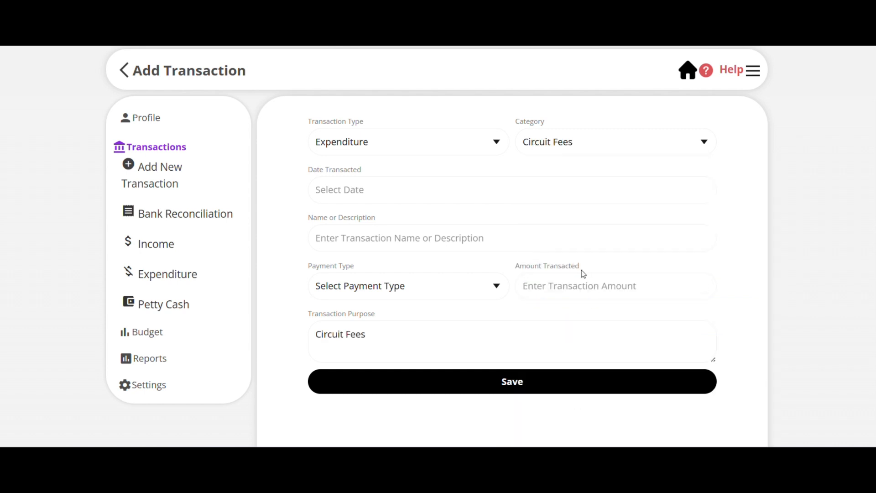
{"action": "left_click", "coordinate": [610, 148]}
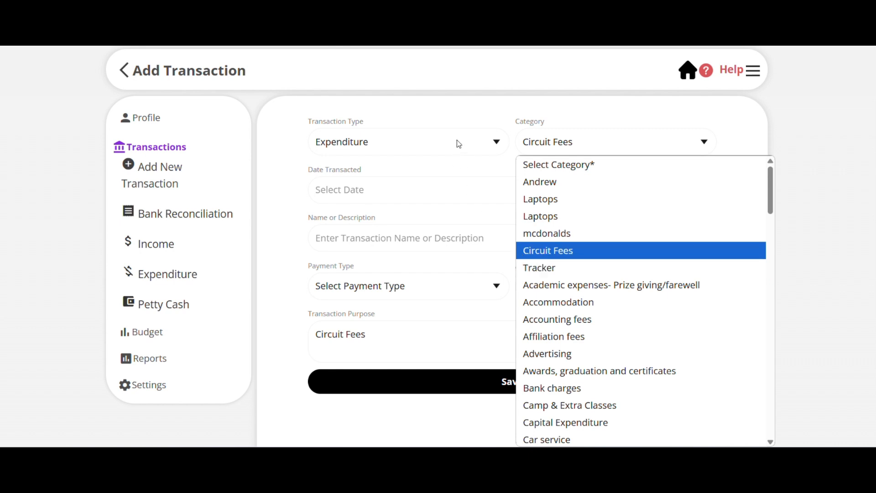
{"action": "left_click", "coordinate": [699, 110]}
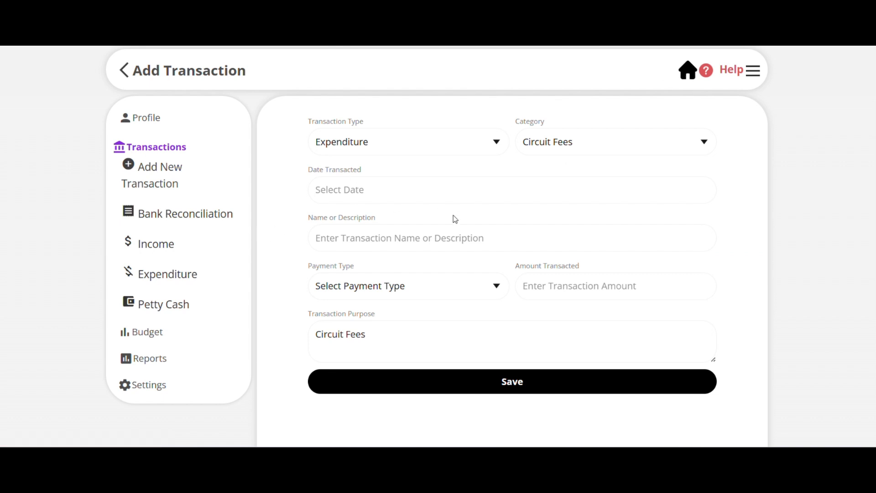
Open the list of expenditure transactions and look through all entries down to the end.
{"action": "left_click", "coordinate": [174, 277]}
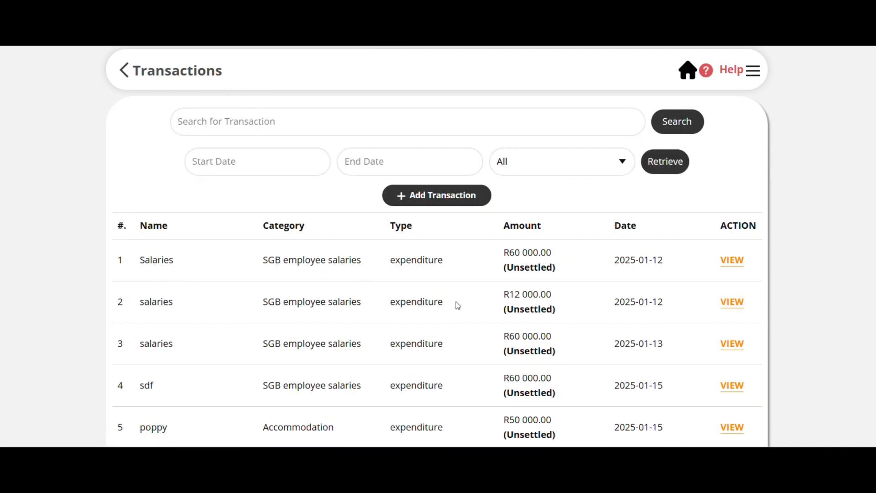
{"action": "scroll", "coordinate": [456, 303], "scroll_direction": "down", "scroll_amount": 15}
{"action": "scroll", "coordinate": [458, 305], "scroll_direction": "up", "scroll_amount": 15}
{"action": "scroll", "coordinate": [540, 418], "scroll_direction": "down", "scroll_amount": 15}
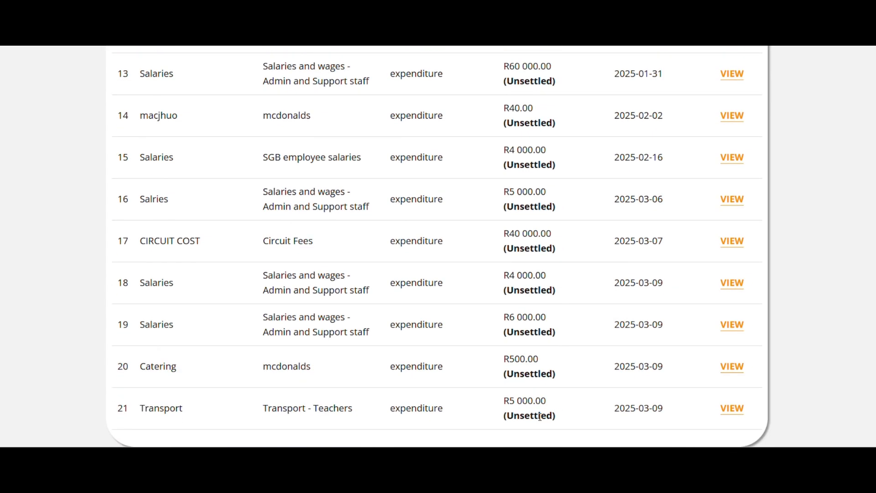
{"action": "scroll", "coordinate": [373, 327], "scroll_direction": "up", "scroll_amount": 15}
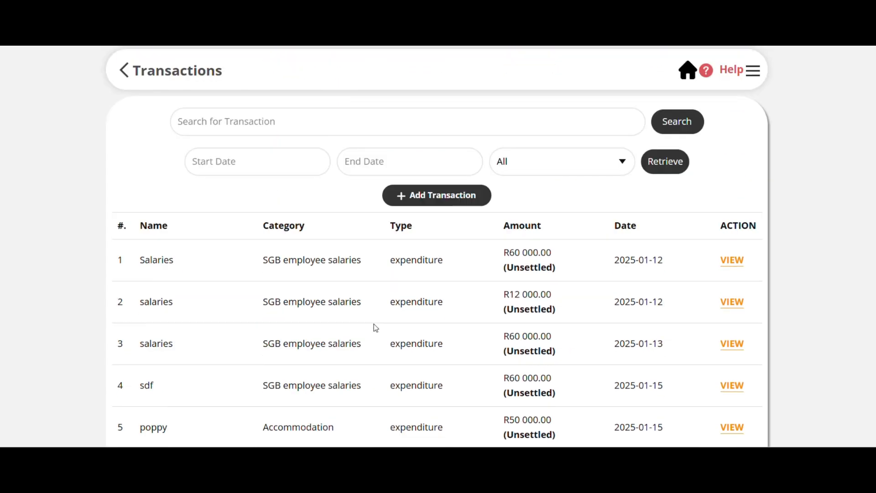
Retrieve the Expenditure transactions dated from 2025-01-01 to 2025-01-31.
{"action": "left_click", "coordinate": [200, 160]}
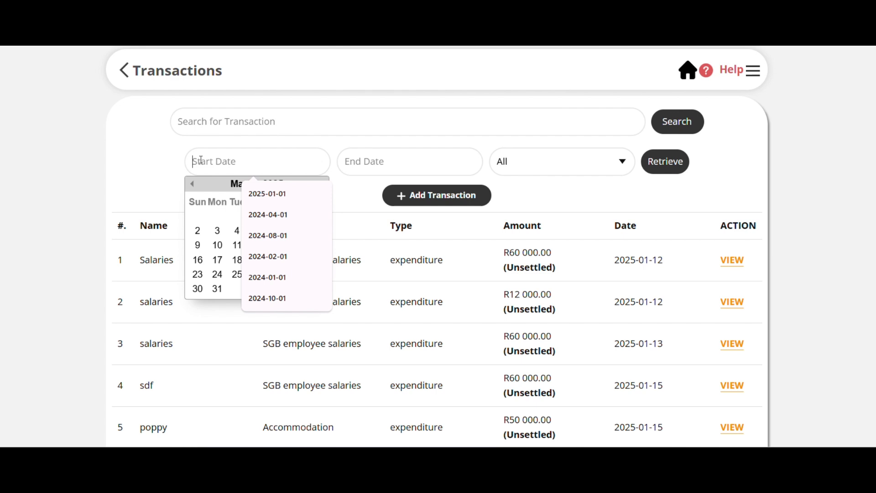
{"action": "left_click", "coordinate": [193, 184]}
{"action": "left_click", "coordinate": [194, 185]}
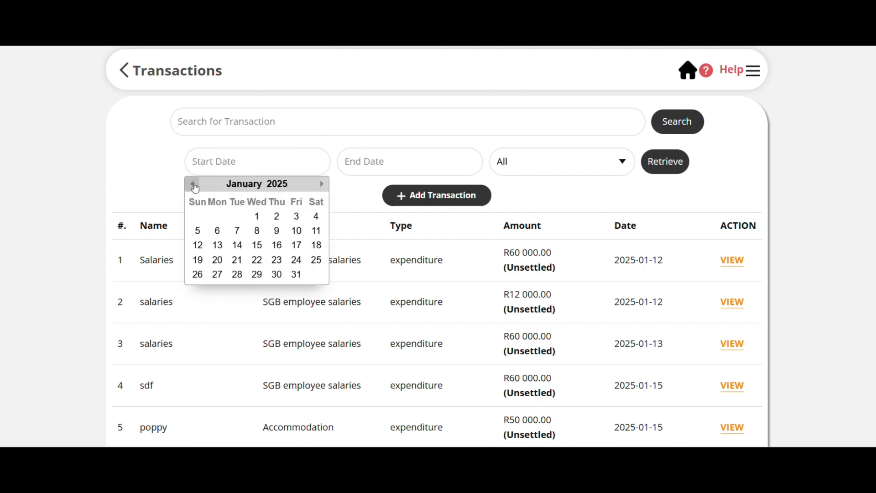
{"action": "left_click", "coordinate": [255, 217]}
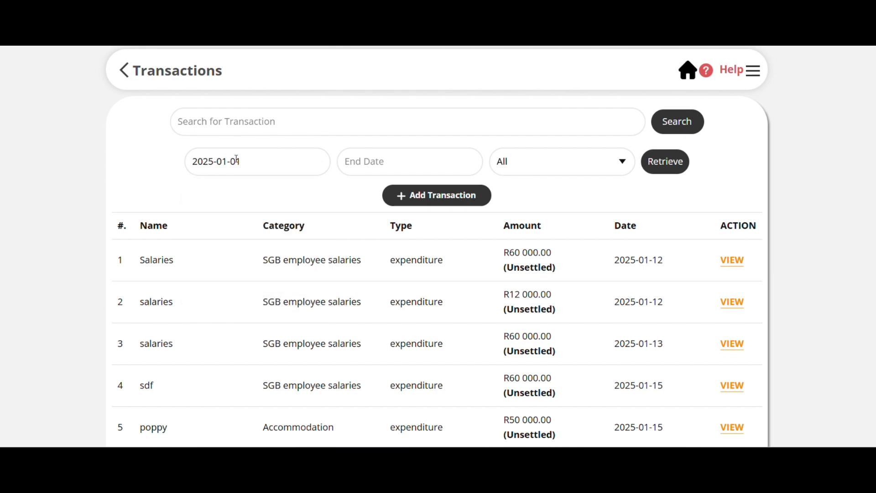
{"action": "left_click", "coordinate": [254, 165]}
{"action": "left_click", "coordinate": [366, 163]}
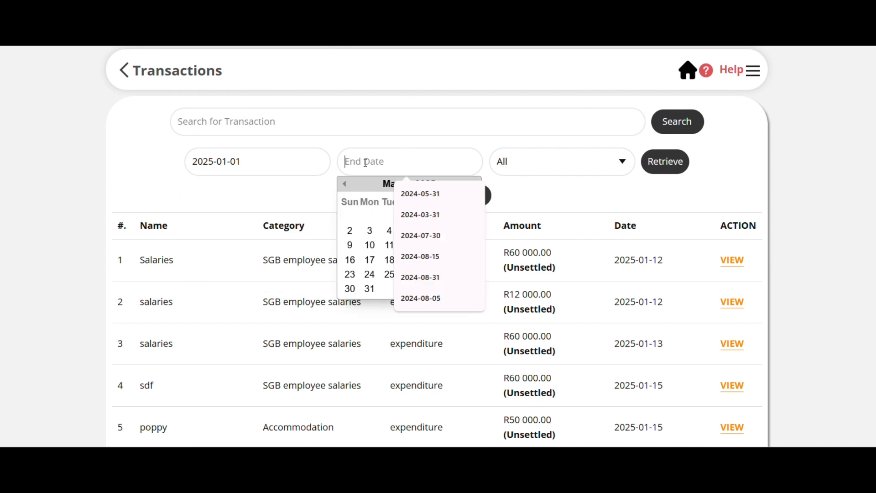
{"action": "left_click", "coordinate": [345, 184]}
{"action": "left_click", "coordinate": [344, 184]}
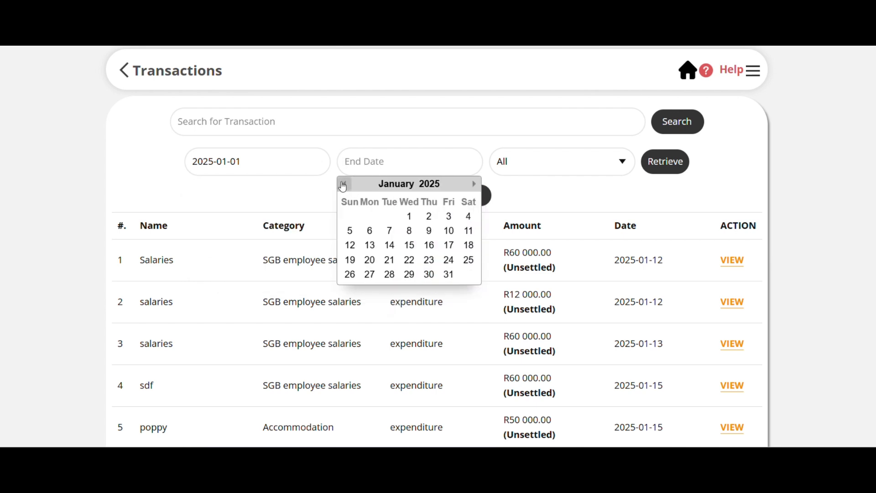
{"action": "left_click", "coordinate": [457, 276]}
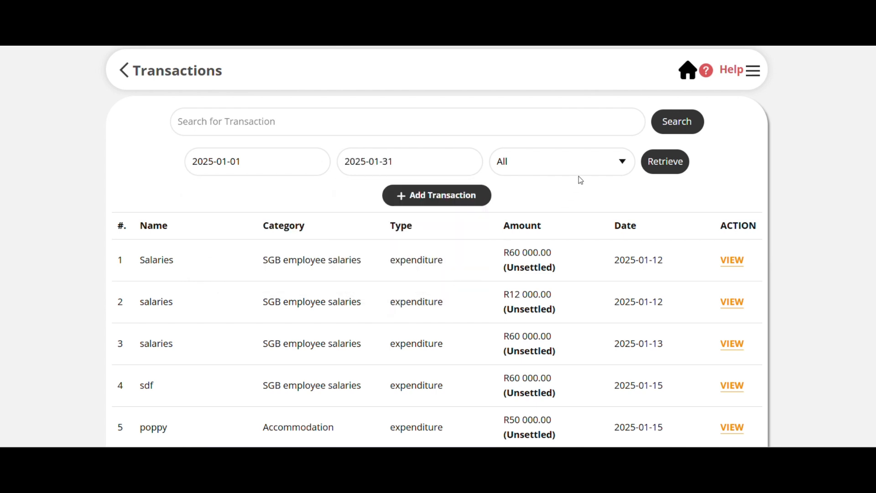
{"action": "left_click", "coordinate": [585, 161]}
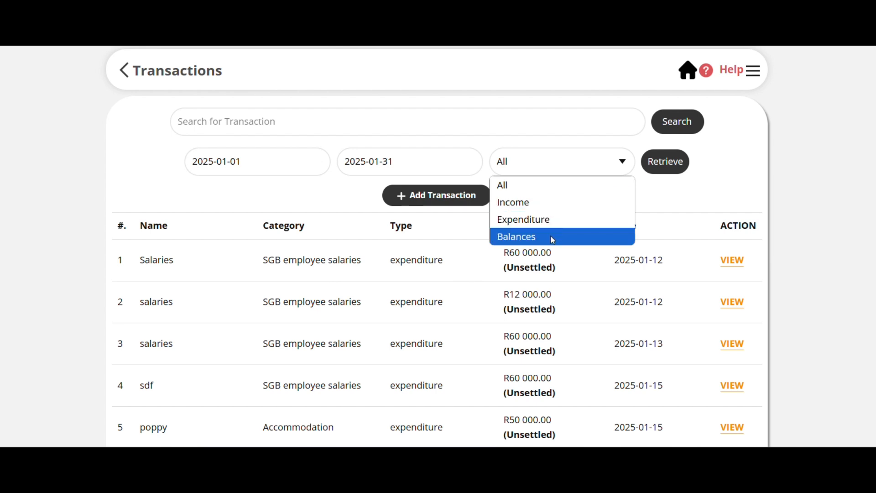
{"action": "left_click", "coordinate": [549, 221]}
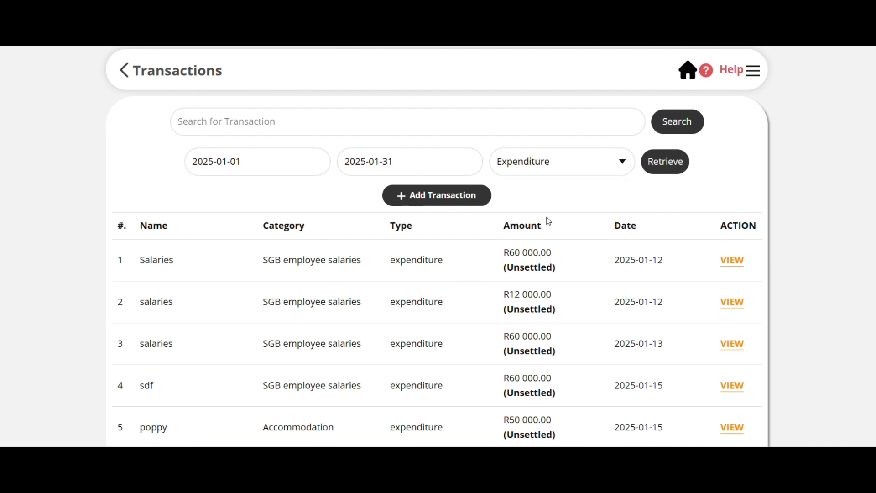
{"action": "left_click", "coordinate": [668, 164]}
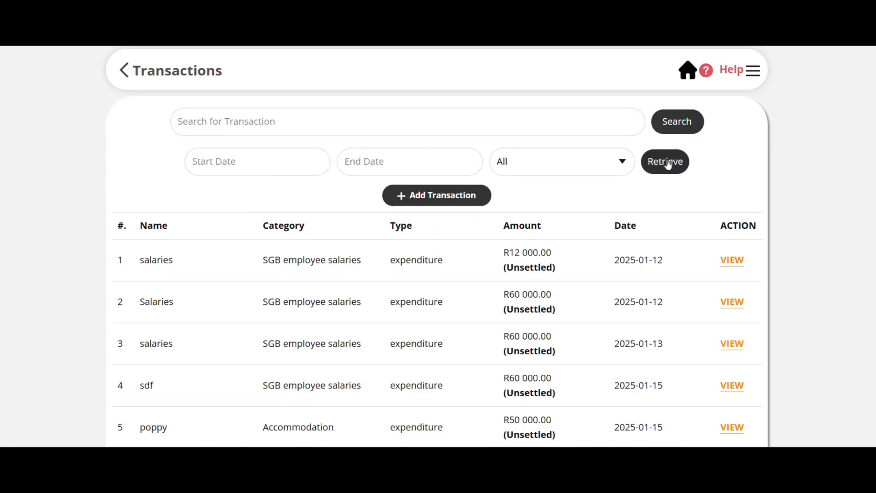
Review the names, categories, amounts and dates of the retrieved January 2025 expenditure transactions.
{"action": "scroll", "coordinate": [469, 263], "scroll_direction": "down", "scroll_amount": 7}
{"action": "scroll", "coordinate": [468, 263], "scroll_direction": "up", "scroll_amount": 8}
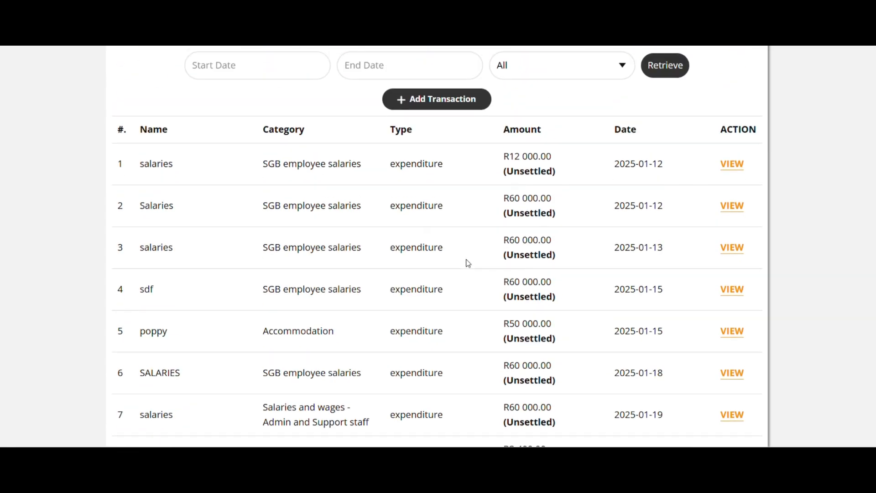
{"action": "scroll", "coordinate": [468, 263], "scroll_direction": "down", "scroll_amount": 3}
{"action": "scroll", "coordinate": [468, 264], "scroll_direction": "down", "scroll_amount": 2}
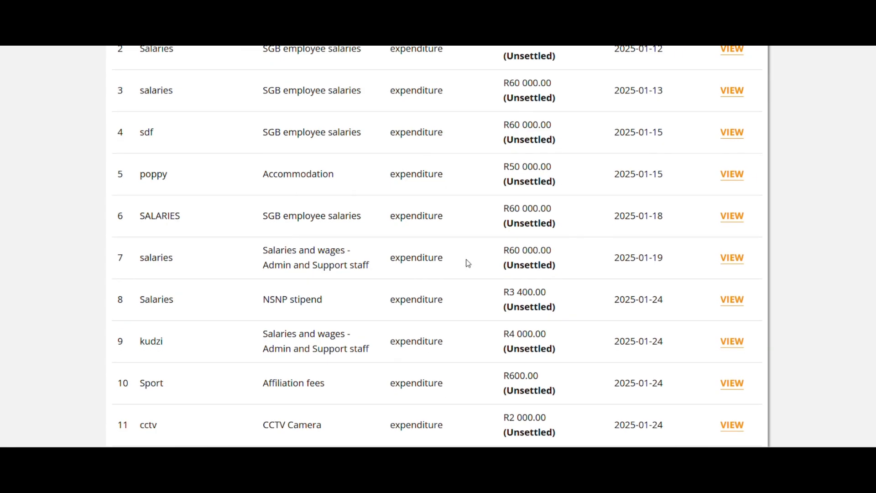
{"action": "scroll", "coordinate": [468, 263], "scroll_direction": "down", "scroll_amount": 2}
{"action": "scroll", "coordinate": [468, 263], "scroll_direction": "up", "scroll_amount": 6}
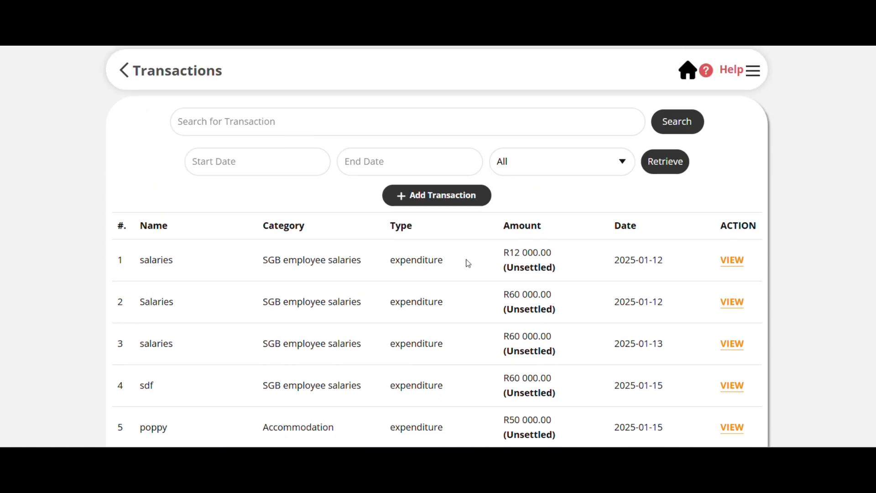
Retrieve the Income transactions dated from 2025-01-01 to 2025-03-31 and look through the listed entries.
{"action": "left_click", "coordinate": [257, 163]}
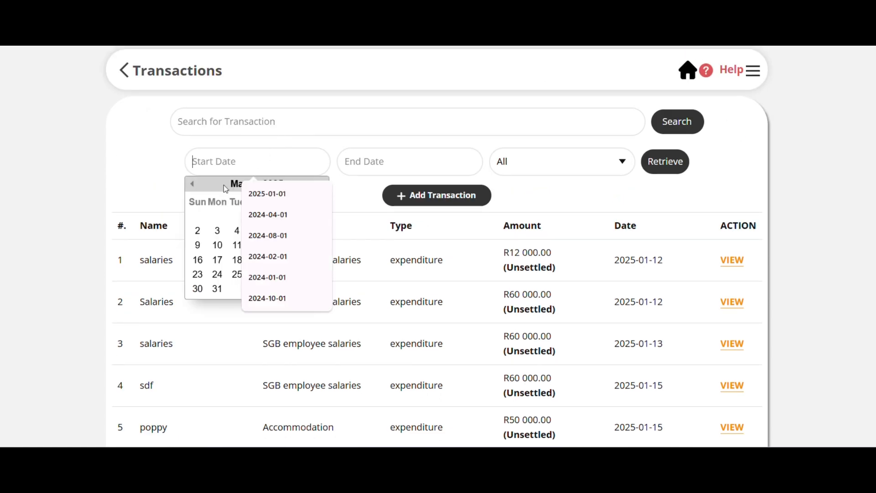
{"action": "left_click", "coordinate": [194, 185]}
{"action": "left_click", "coordinate": [199, 188]}
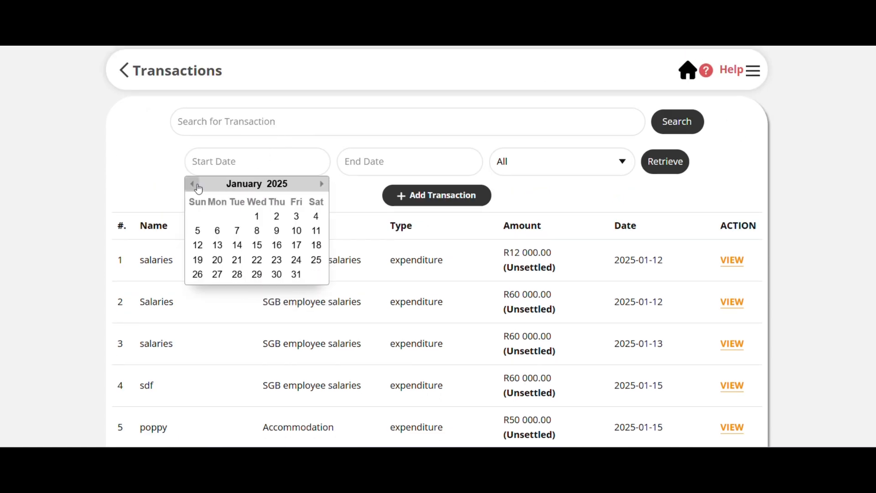
{"action": "left_click", "coordinate": [257, 216]}
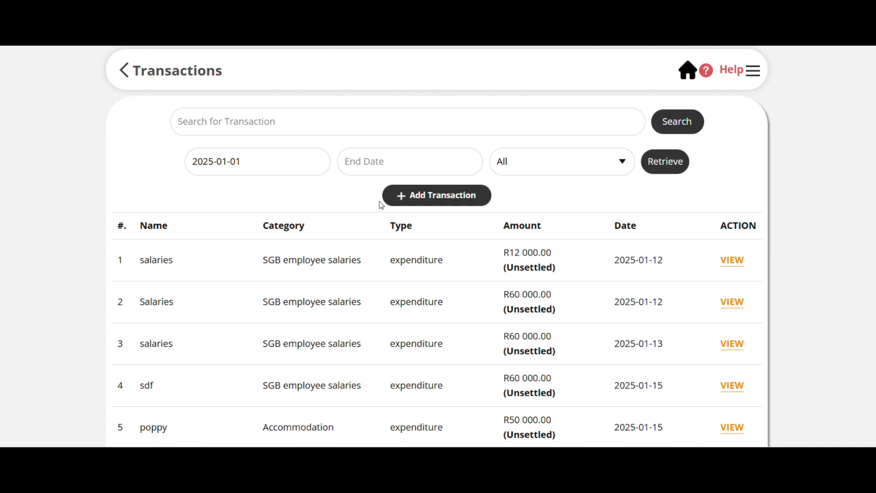
{"action": "left_click", "coordinate": [421, 163]}
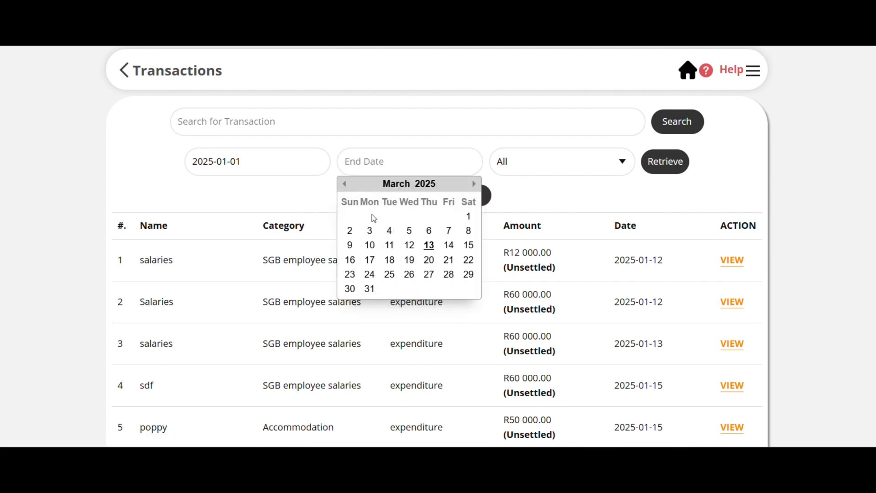
{"action": "left_click", "coordinate": [370, 289]}
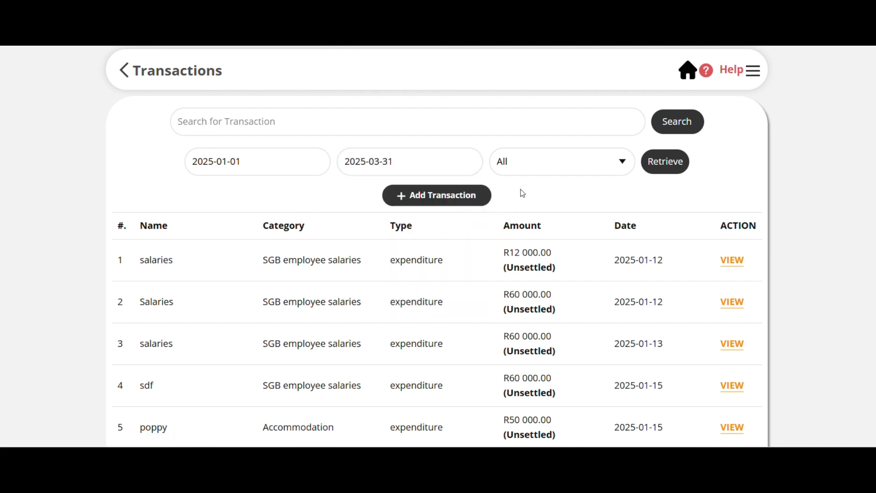
{"action": "left_click", "coordinate": [560, 163]}
{"action": "left_click", "coordinate": [551, 203]}
{"action": "left_click", "coordinate": [662, 165]}
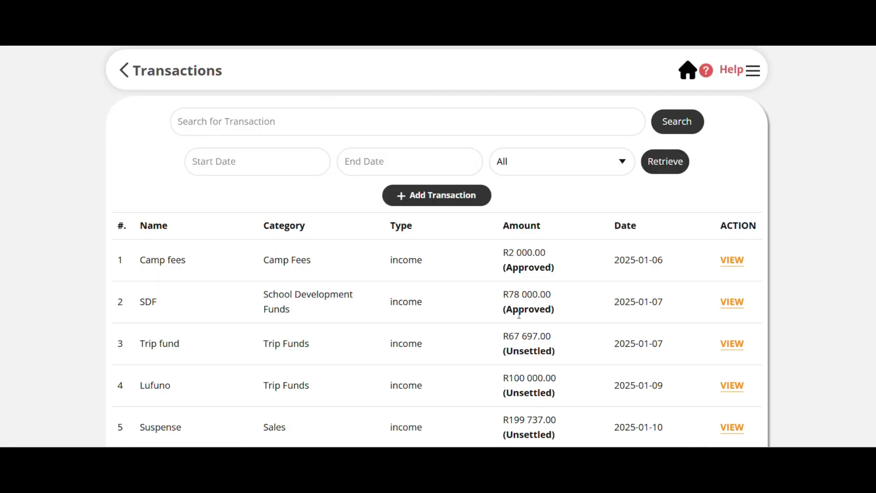
{"action": "scroll", "coordinate": [402, 346], "scroll_direction": "down", "scroll_amount": 15}
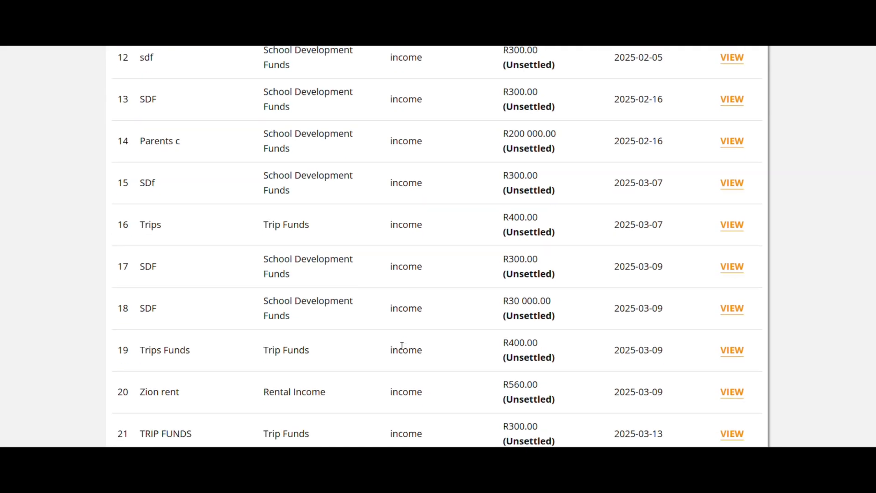
{"action": "scroll", "coordinate": [402, 346], "scroll_direction": "up", "scroll_amount": 15}
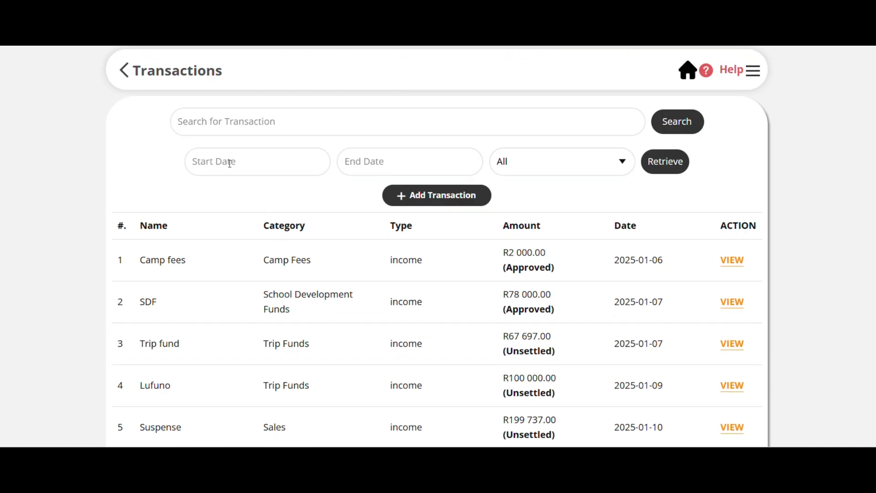
Set the transaction filter's date range from 2025-01-01 to 2025-01-31.
{"action": "left_click", "coordinate": [230, 163]}
{"action": "left_click", "coordinate": [192, 184]}
{"action": "left_click", "coordinate": [193, 183]}
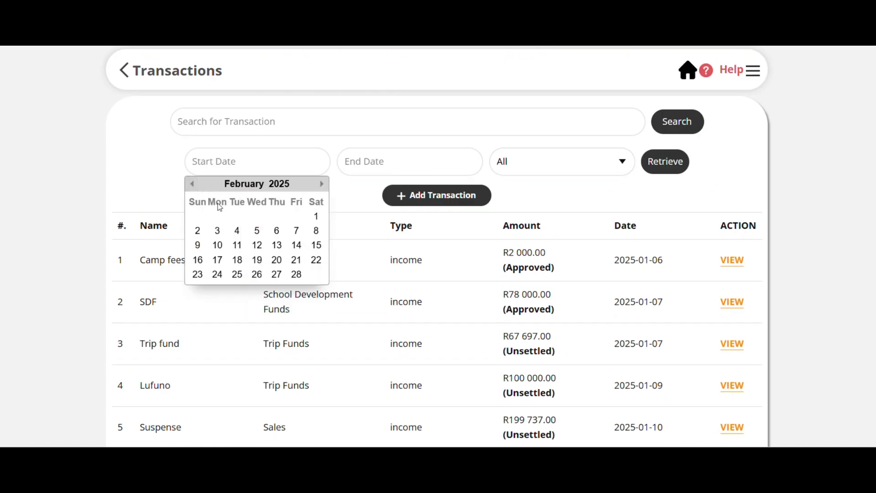
{"action": "left_click", "coordinate": [194, 184]}
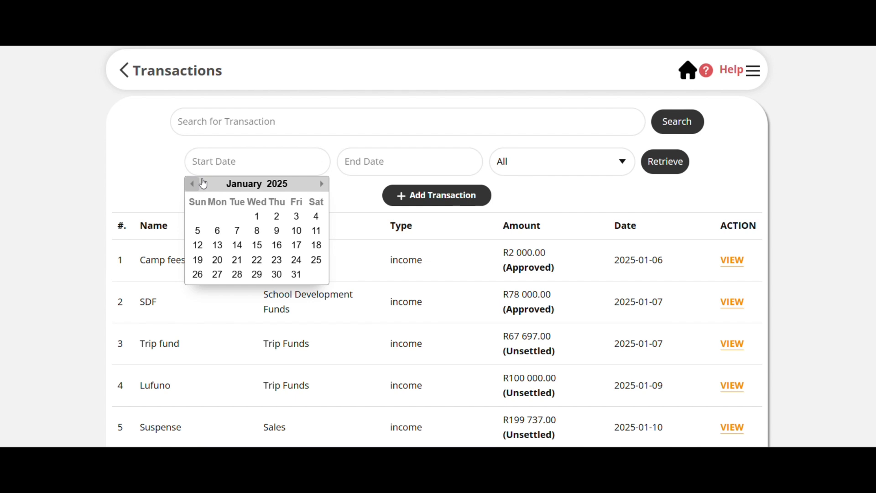
{"action": "left_click", "coordinate": [256, 216]}
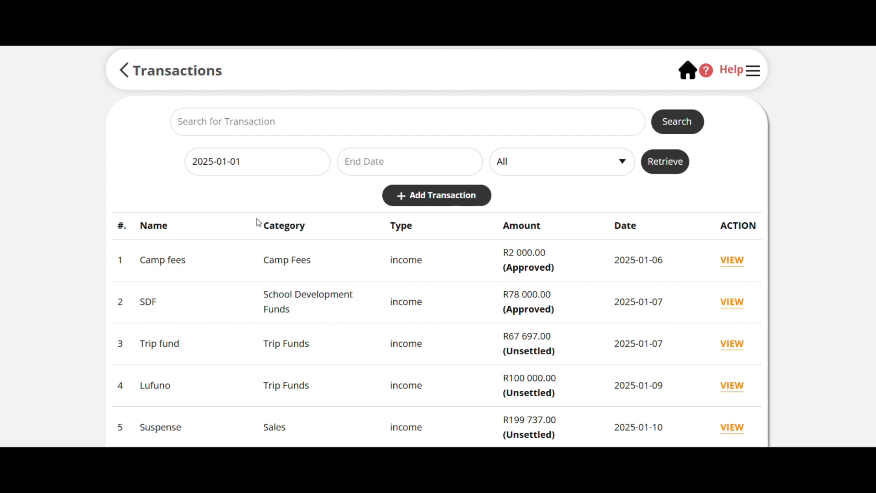
{"action": "left_click", "coordinate": [362, 162]}
{"action": "left_click", "coordinate": [344, 185]}
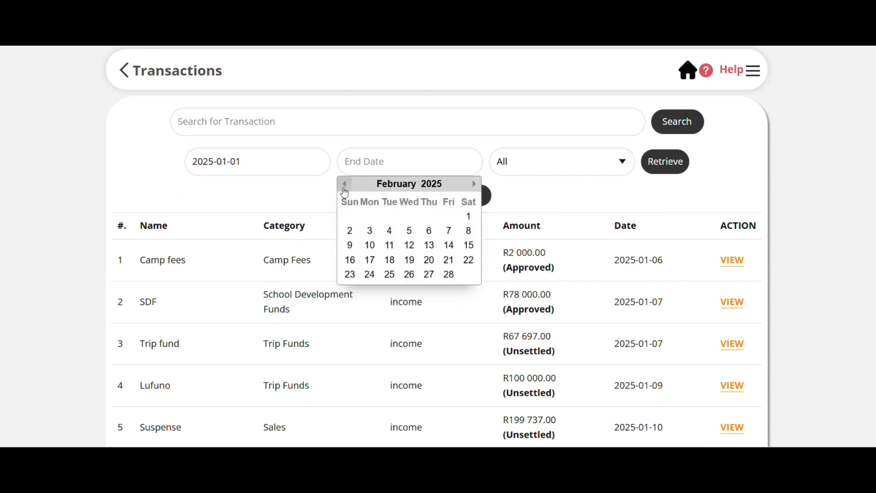
{"action": "left_click", "coordinate": [344, 185]}
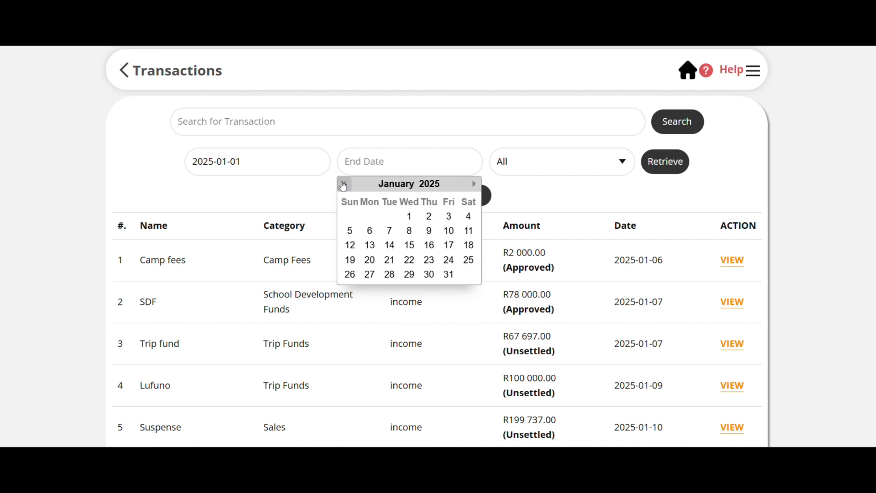
{"action": "left_click", "coordinate": [449, 275]}
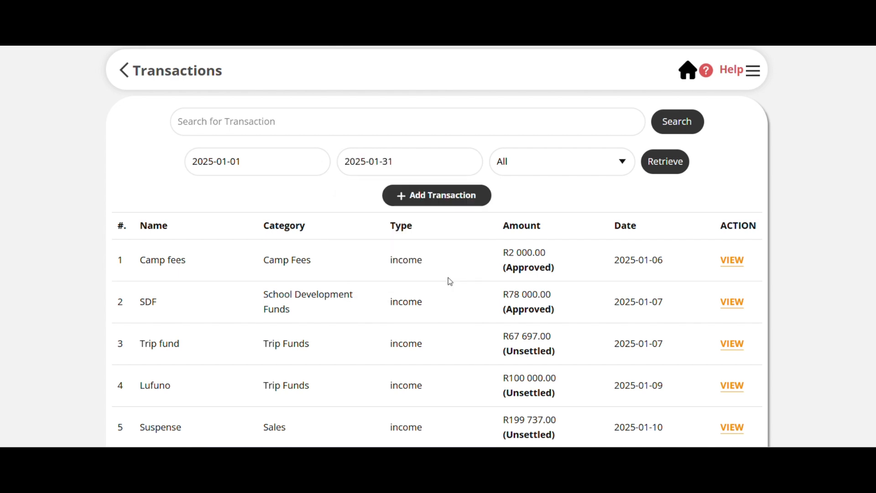
Retrieve the Income transactions for the chosen January dates and look through the entries down to the end.
{"action": "left_click", "coordinate": [597, 170]}
{"action": "left_click", "coordinate": [566, 201]}
{"action": "left_click", "coordinate": [666, 165]}
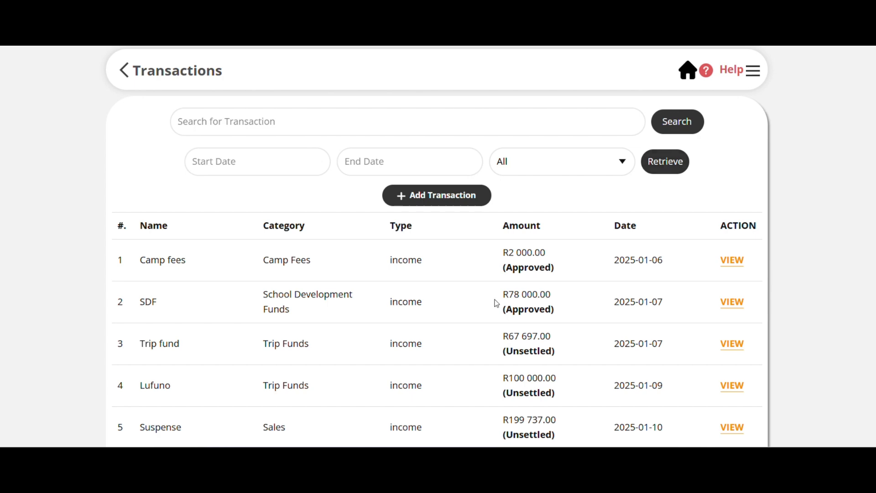
{"action": "scroll", "coordinate": [497, 303], "scroll_direction": "down", "scroll_amount": 5}
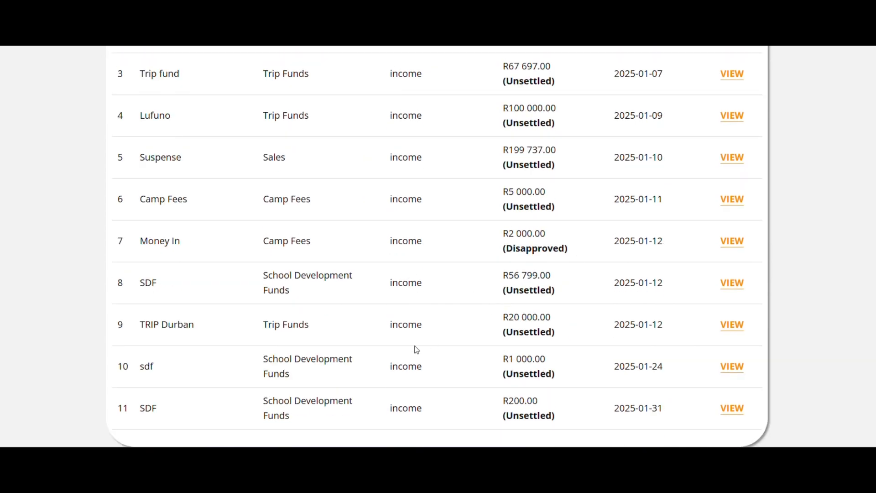
{"action": "scroll", "coordinate": [417, 350], "scroll_direction": "up", "scroll_amount": 5}
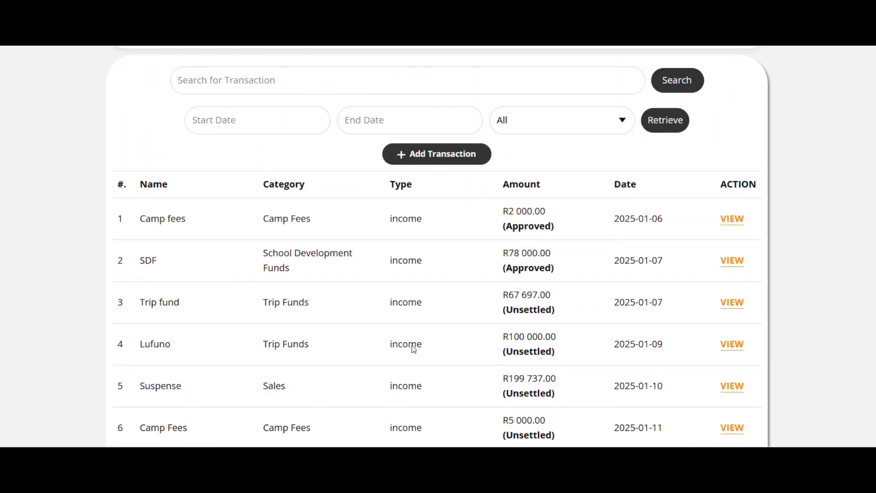
{"action": "scroll", "coordinate": [413, 350], "scroll_direction": "up", "scroll_amount": 1}
Retrieve the Balances transactions dated from 2025-01-01 to 2025-01-31.
{"action": "left_click", "coordinate": [257, 160]}
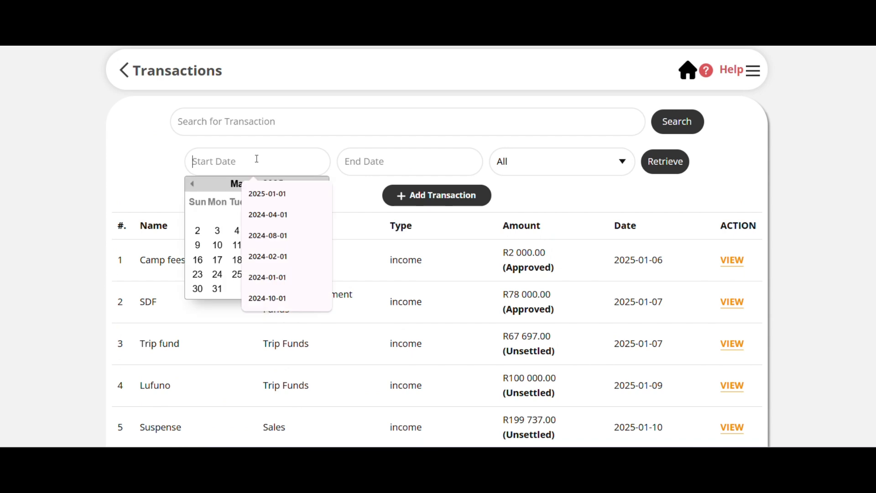
{"action": "left_click", "coordinate": [204, 186]}
{"action": "left_click", "coordinate": [192, 183]}
{"action": "left_click", "coordinate": [192, 183]}
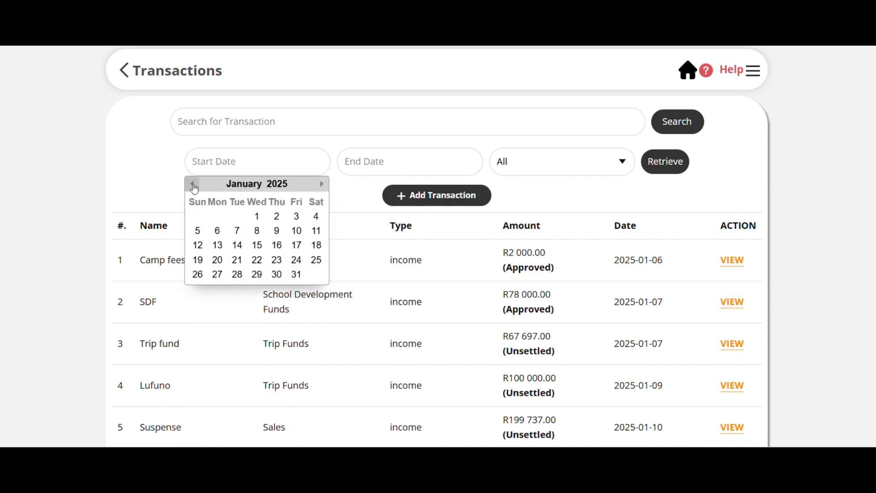
{"action": "left_click", "coordinate": [257, 216]}
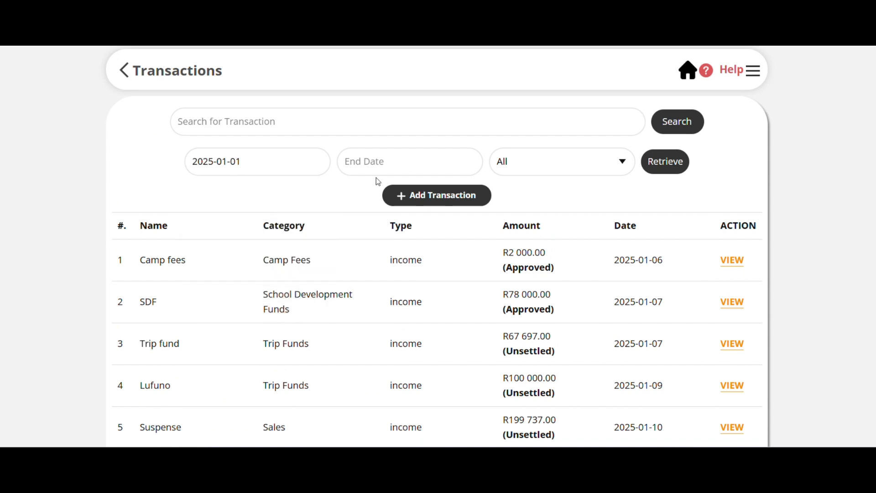
{"action": "left_click", "coordinate": [393, 170]}
{"action": "left_click", "coordinate": [344, 184]}
{"action": "left_click", "coordinate": [343, 184]}
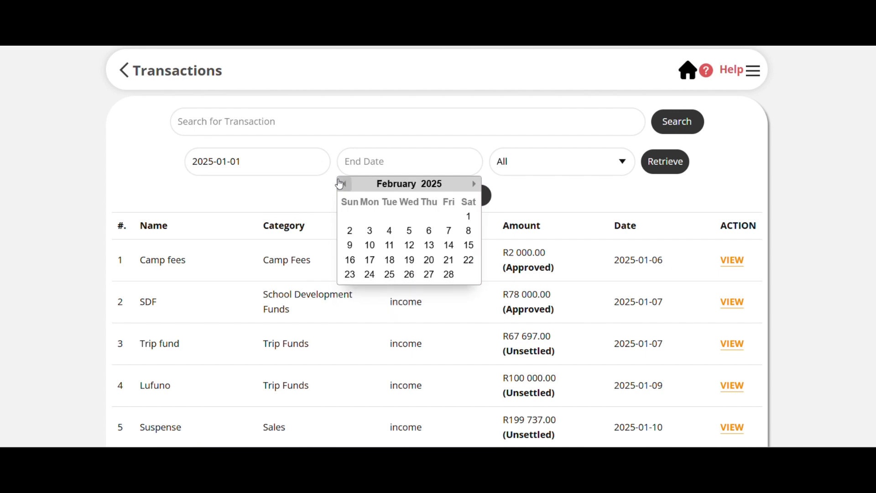
{"action": "left_click", "coordinate": [345, 184]}
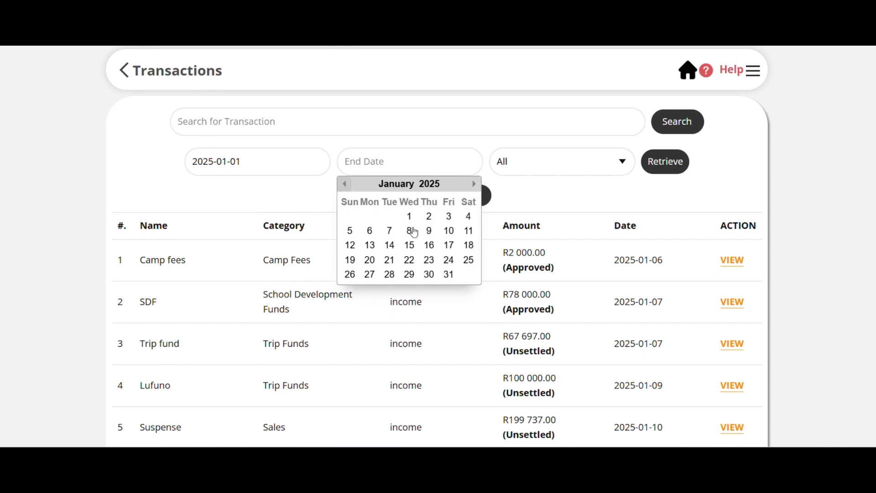
{"action": "left_click", "coordinate": [450, 276]}
{"action": "left_click", "coordinate": [576, 175]}
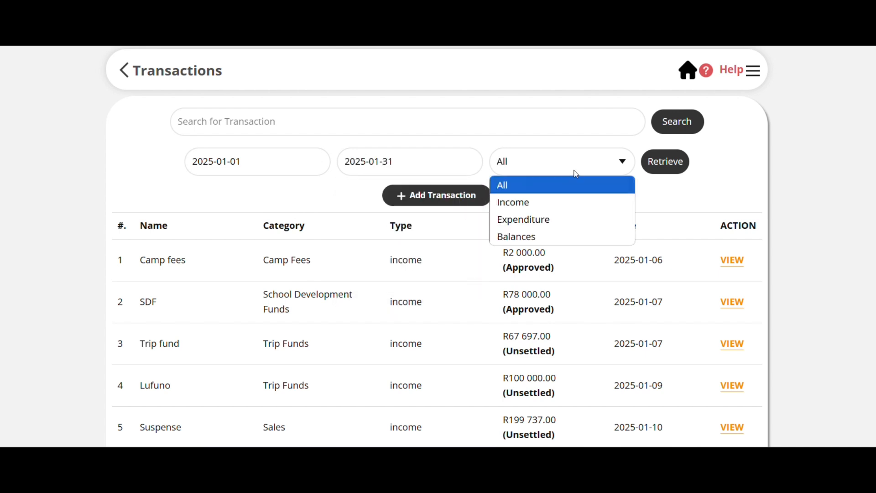
{"action": "left_click", "coordinate": [545, 237]}
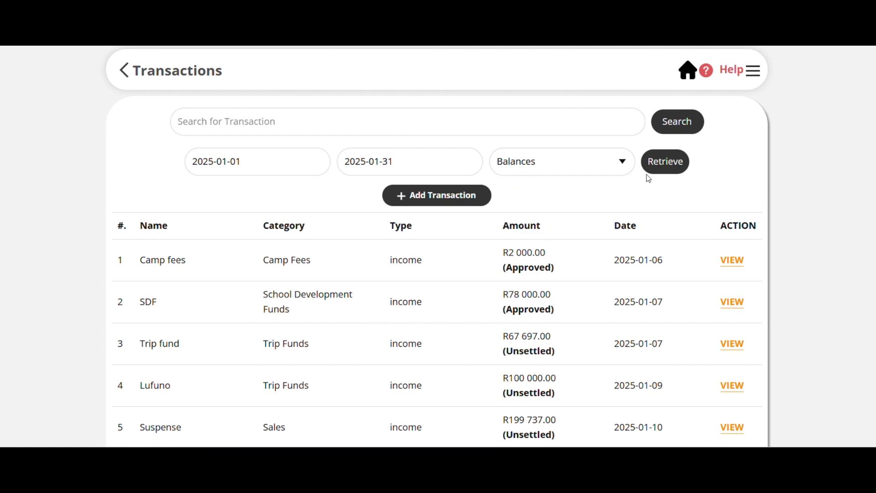
{"action": "left_click", "coordinate": [654, 168]}
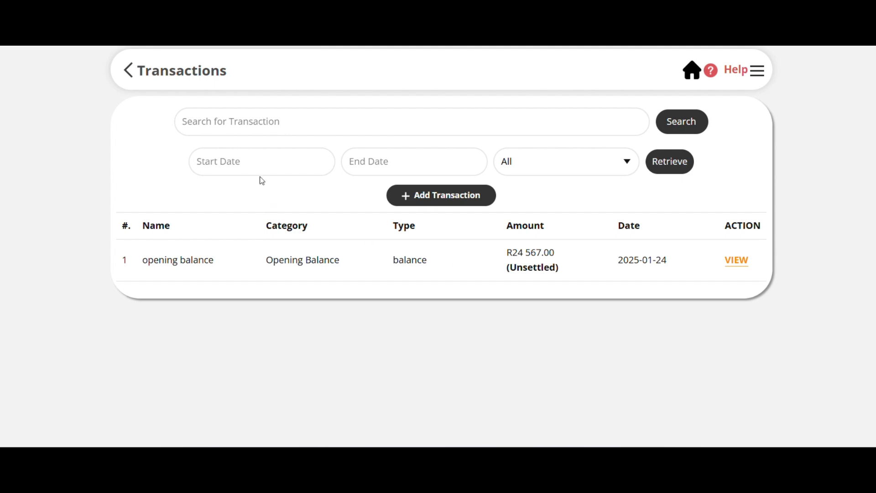
Set the transaction filter's date range from 2025-03-01 to 2025-03-31.
{"action": "left_click", "coordinate": [255, 159]}
{"action": "left_click", "coordinate": [201, 189]}
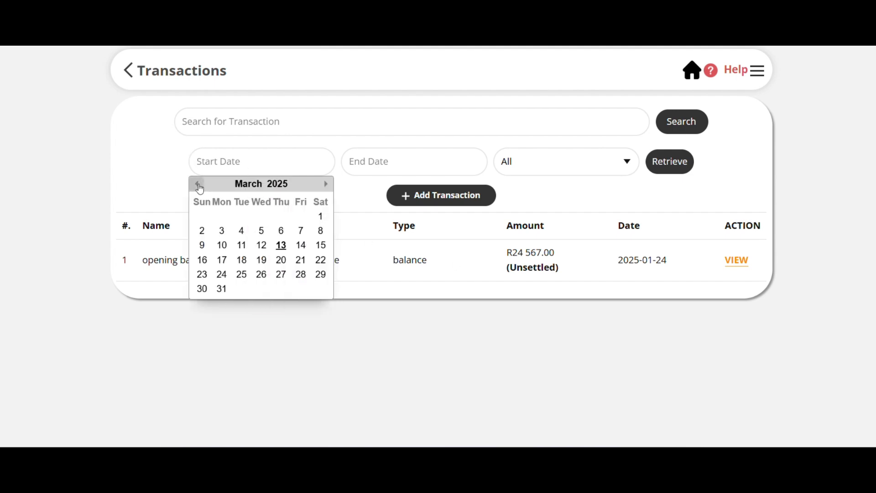
{"action": "left_click", "coordinate": [200, 188]}
{"action": "left_click", "coordinate": [200, 189]}
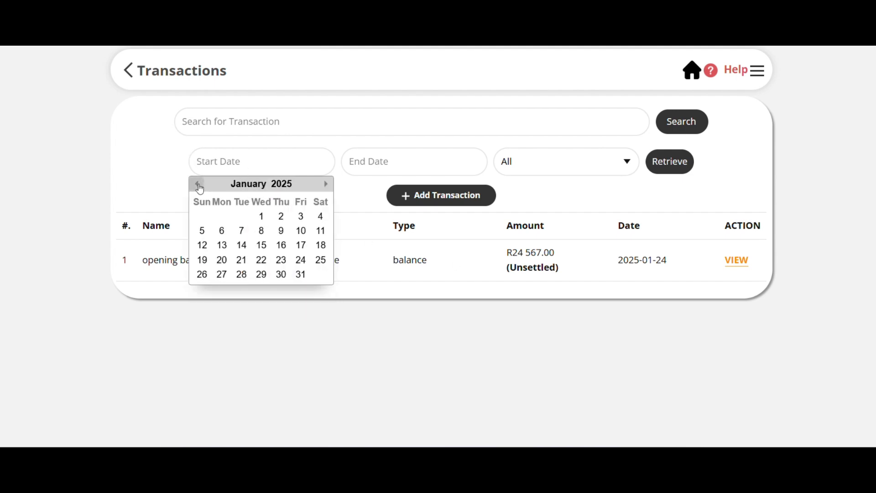
{"action": "left_click", "coordinate": [327, 185]}
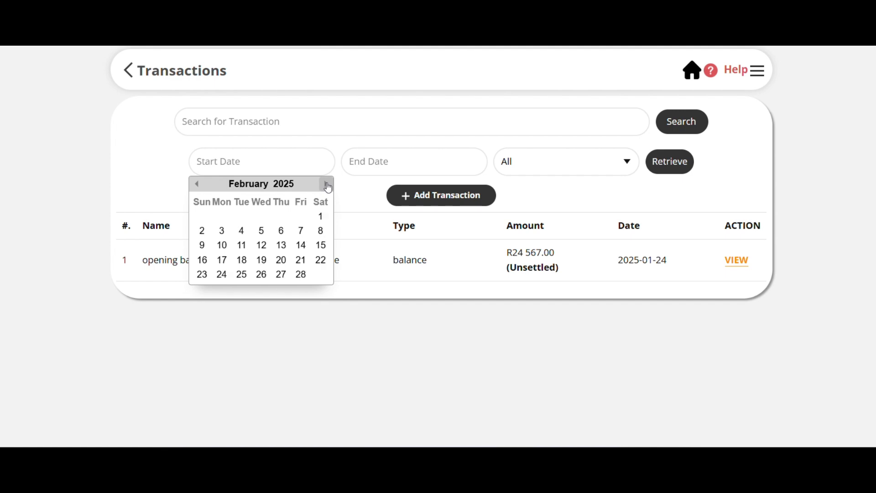
{"action": "left_click", "coordinate": [327, 184]}
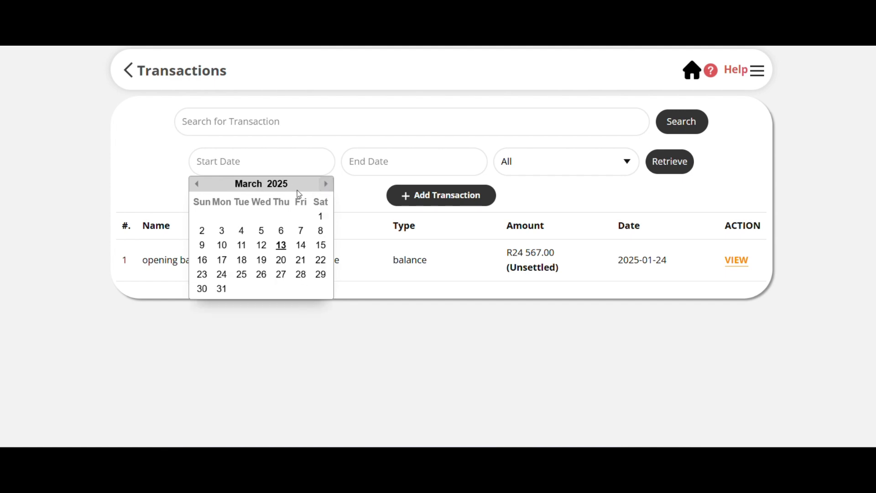
{"action": "left_click", "coordinate": [321, 217]}
{"action": "left_click", "coordinate": [385, 167]}
{"action": "left_click", "coordinate": [349, 183]}
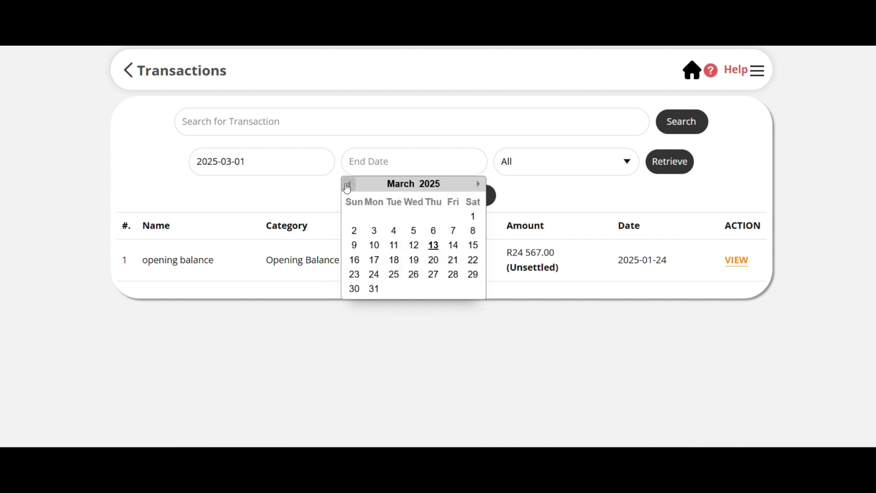
{"action": "left_click", "coordinate": [476, 184]}
{"action": "left_click", "coordinate": [375, 291]}
Filter by the Expenditure type and retrieve the matching transactions for the chosen March dates.
{"action": "left_click", "coordinate": [604, 164]}
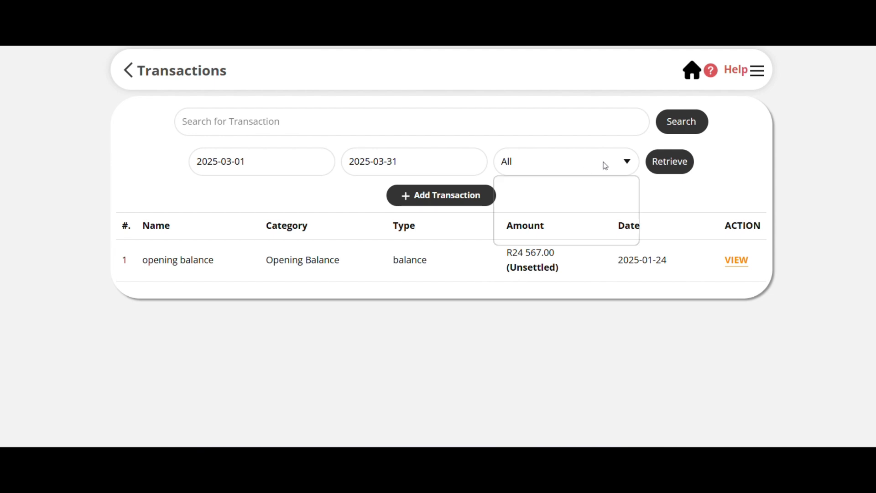
{"action": "left_click", "coordinate": [577, 218]}
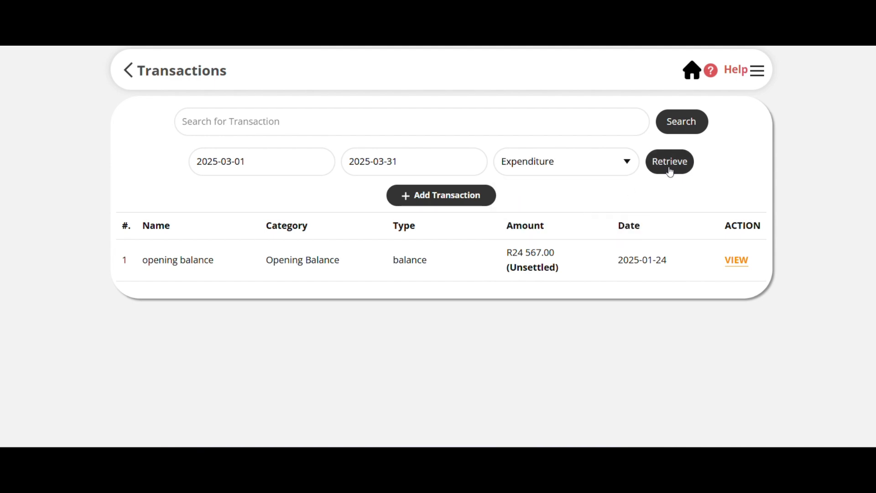
{"action": "left_click", "coordinate": [670, 169]}
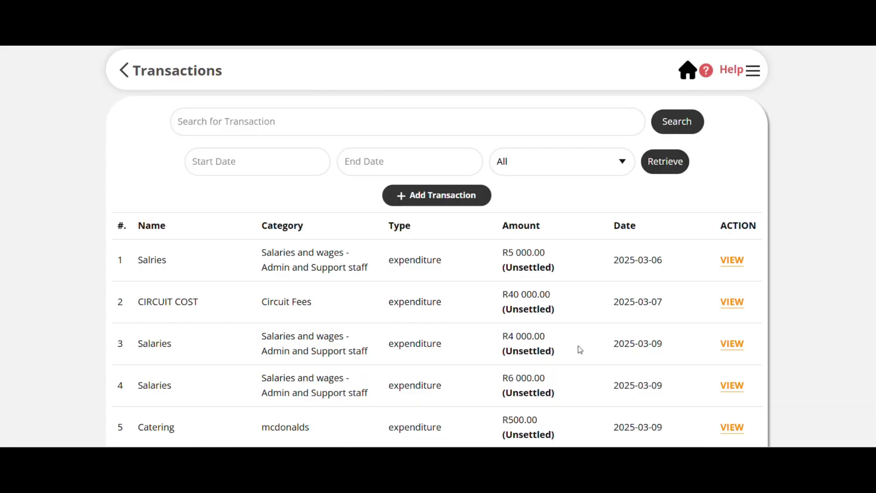
Open the SGB employee salaries transaction dated 2025-03-31, delete it, and look over the transaction list.
{"action": "scroll", "coordinate": [580, 349], "scroll_direction": "down", "scroll_amount": 2}
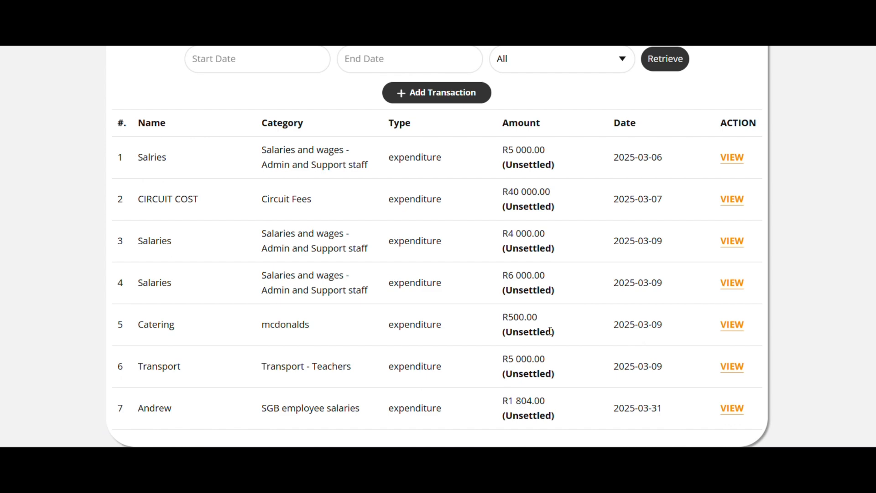
{"action": "left_click", "coordinate": [729, 413]}
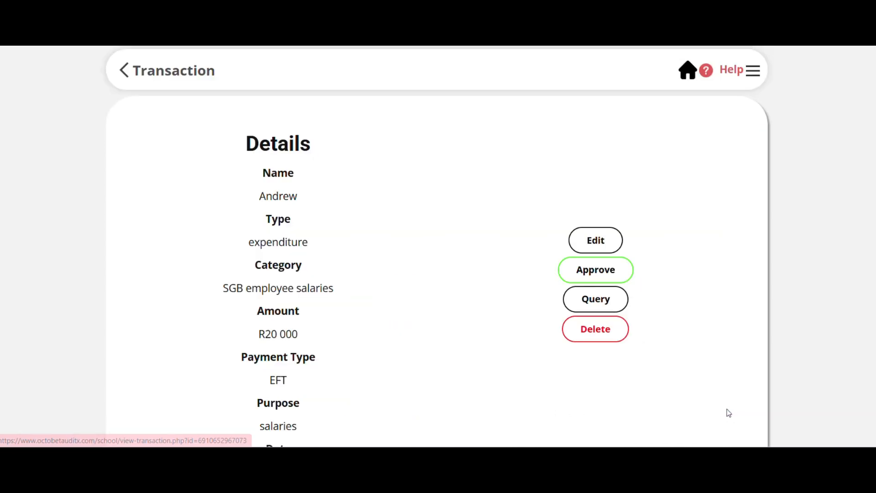
{"action": "left_click", "coordinate": [599, 330]}
{"action": "scroll", "coordinate": [599, 328], "scroll_direction": "down", "scroll_amount": 15}
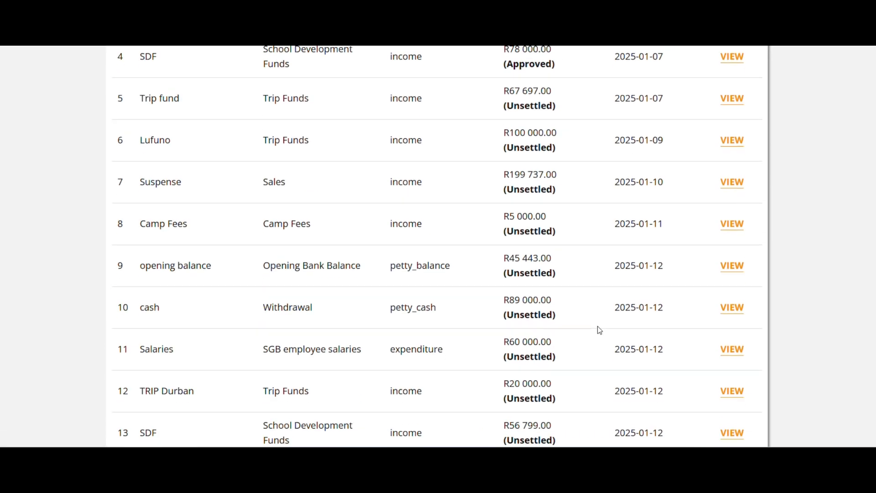
{"action": "scroll", "coordinate": [598, 329], "scroll_direction": "down", "scroll_amount": 4}
{"action": "scroll", "coordinate": [598, 329], "scroll_direction": "up", "scroll_amount": 20}
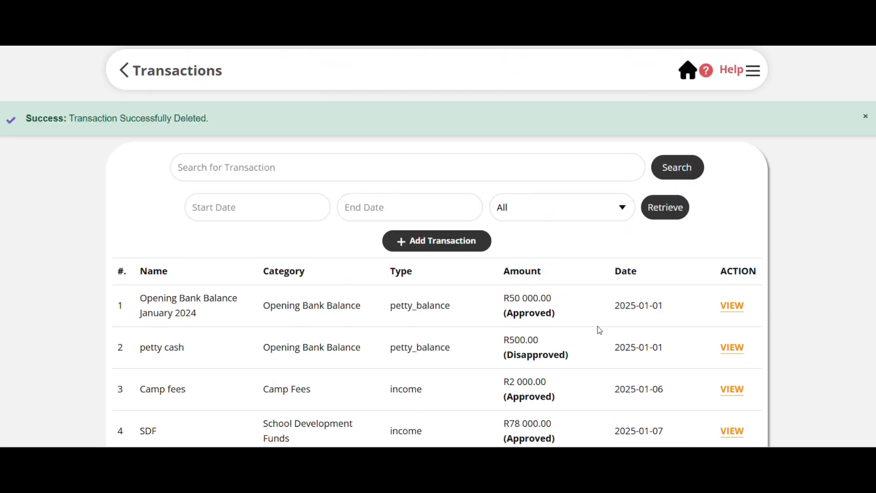